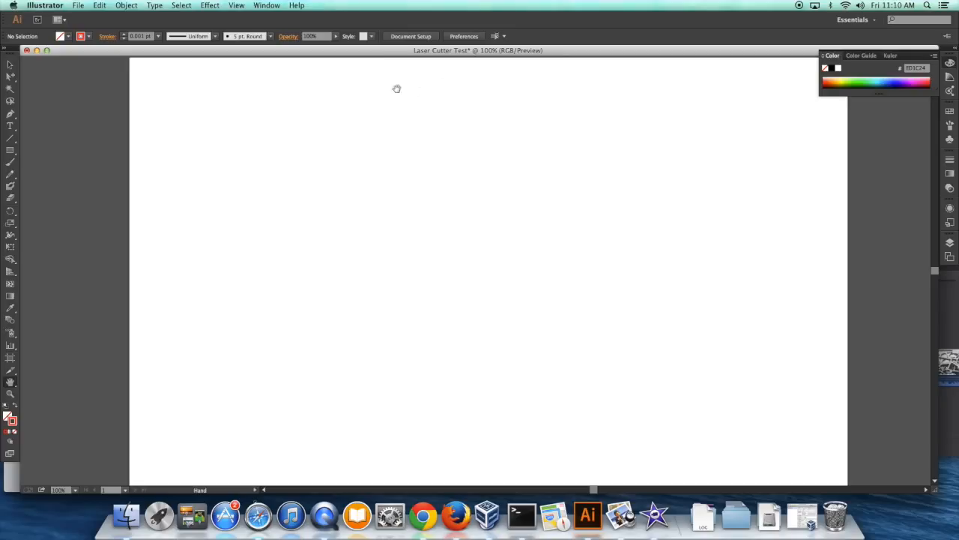
# Step: Draw five overlapping rectangles on the artboard, a mix of wide horizontal bars and narrow vertical bars that cross one another
pyautogui.click(12, 153)
pyautogui.moveTo(196, 136); pyautogui.dragTo(385, 190)
pyautogui.moveTo(299, 163)
pyautogui.mouseDown()
pyautogui.moveTo(475, 227)
pyautogui.moveTo(442, 331)
pyautogui.mouseUp()
pyautogui.moveTo(373, 270); pyautogui.dragTo(548, 296)
pyautogui.moveTo(459, 189); pyautogui.dragTo(469, 321)
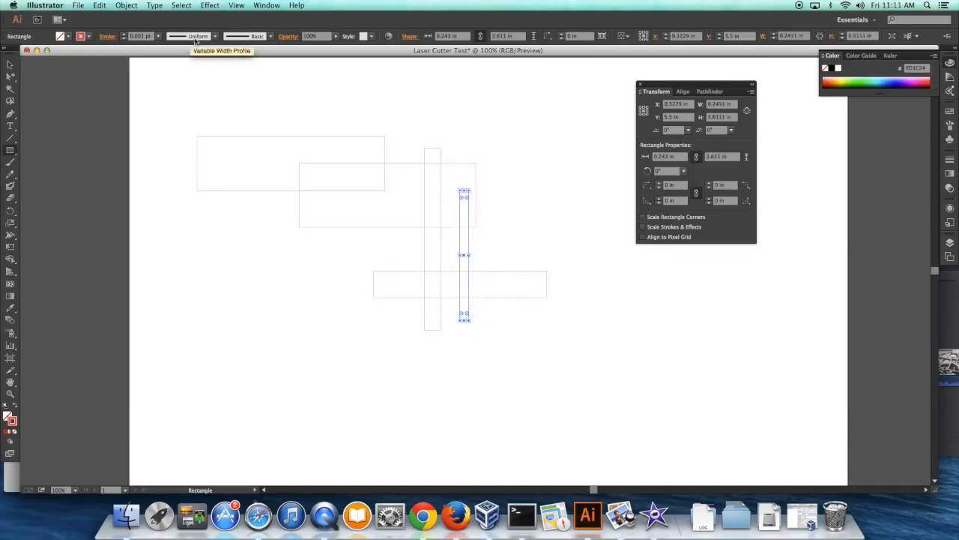
# Step: Select all the overlapping rectangles and group them
pyautogui.press('v')
pyautogui.click(182, 88)
pyautogui.moveTo(178, 91); pyautogui.dragTo(592, 366)
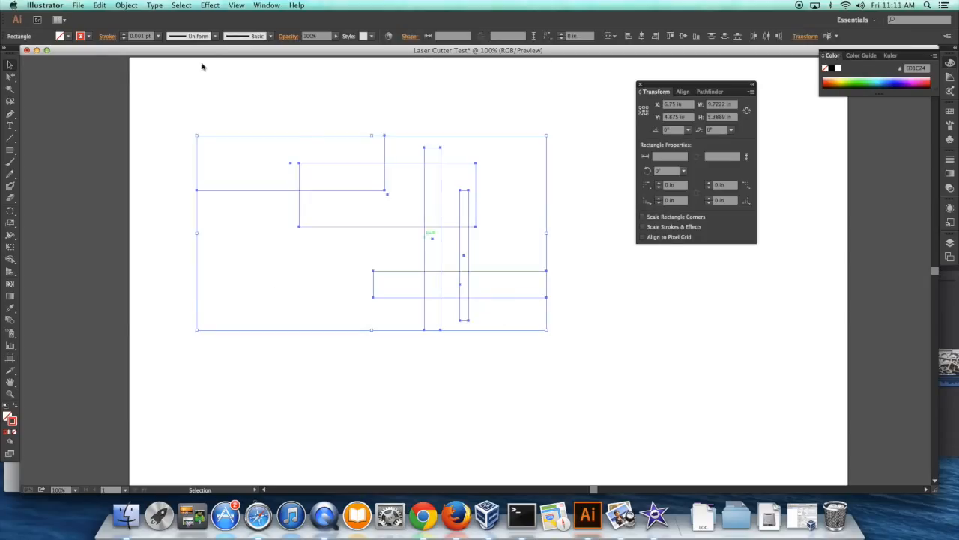
pyautogui.click(126, 5)
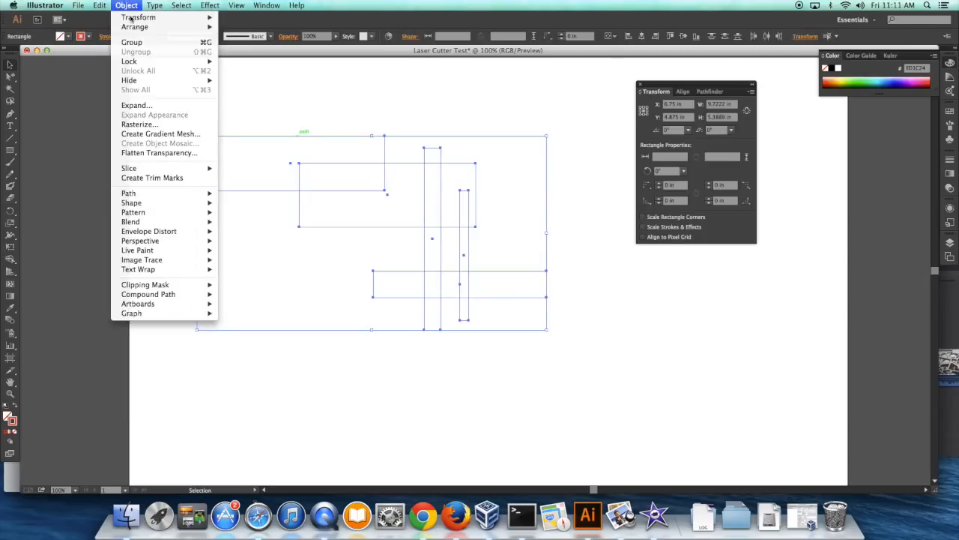
pyautogui.click(159, 43)
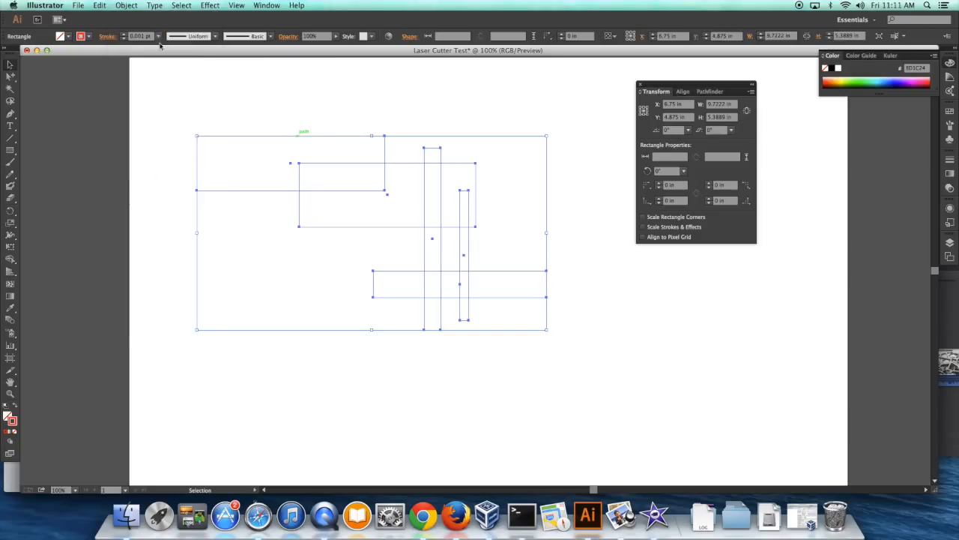
# Step: Apply the Pathfinder Add effect to the grouped rectangles
pyautogui.click(184, 6)
pyautogui.moveTo(210, 5)
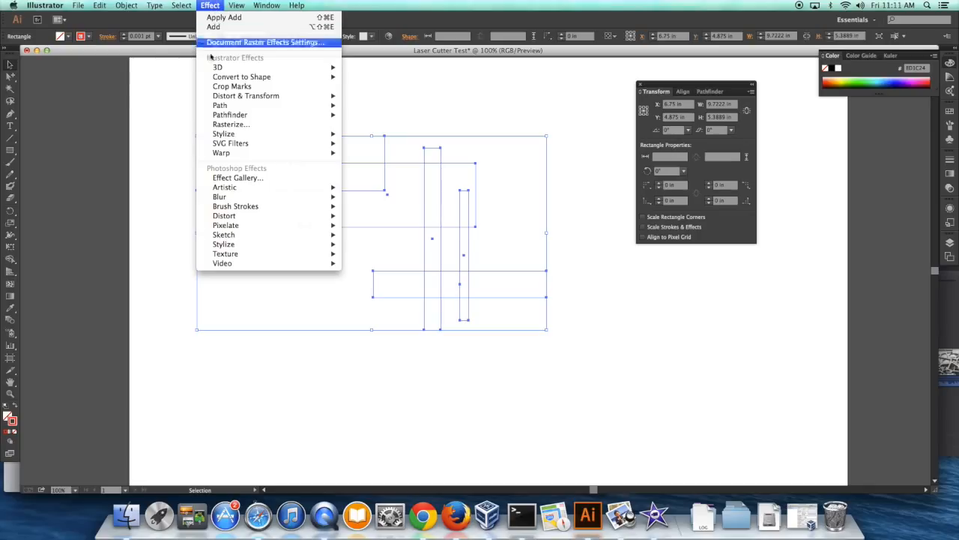
pyautogui.moveTo(253, 115)
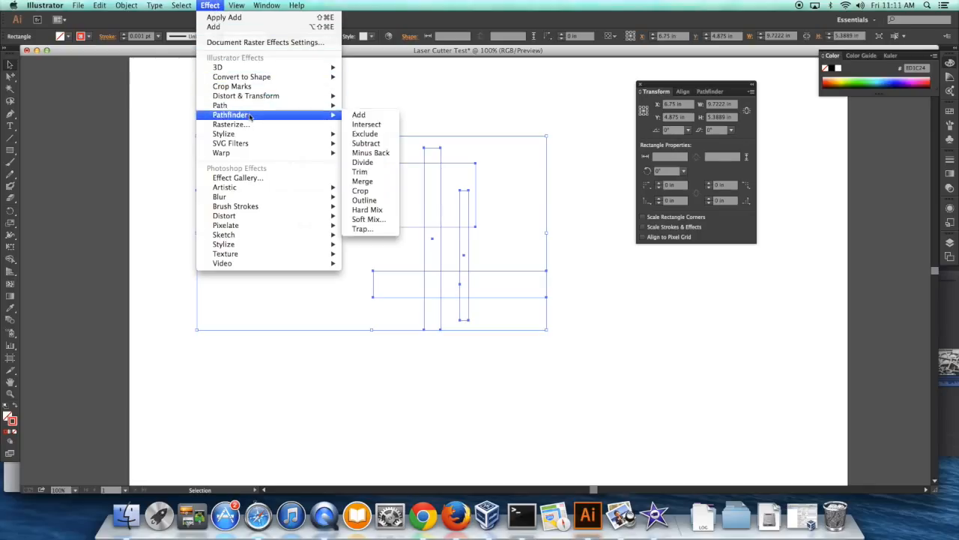
pyautogui.click(379, 118)
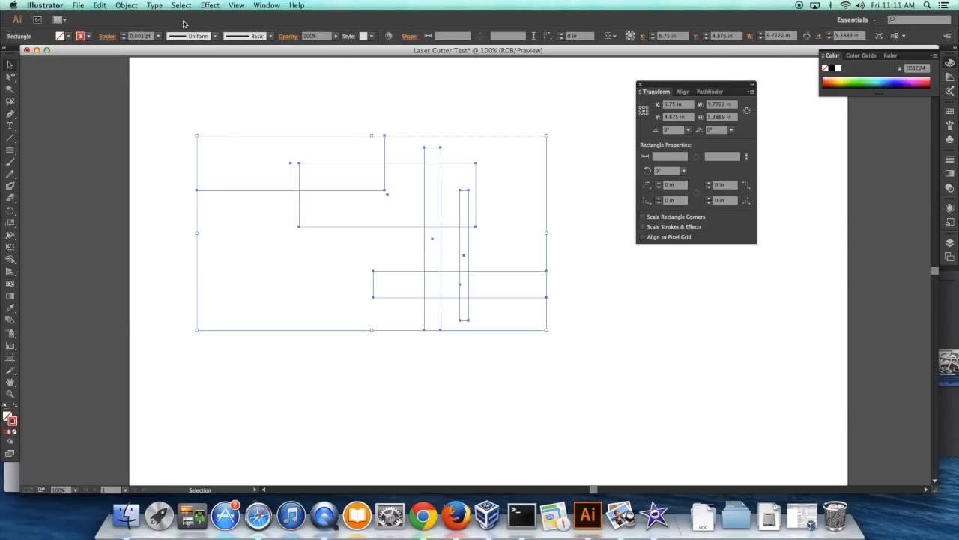
# Step: Expand the appearance of the rectangle group so it becomes one merged outline, and deselect it
pyautogui.click(123, 5)
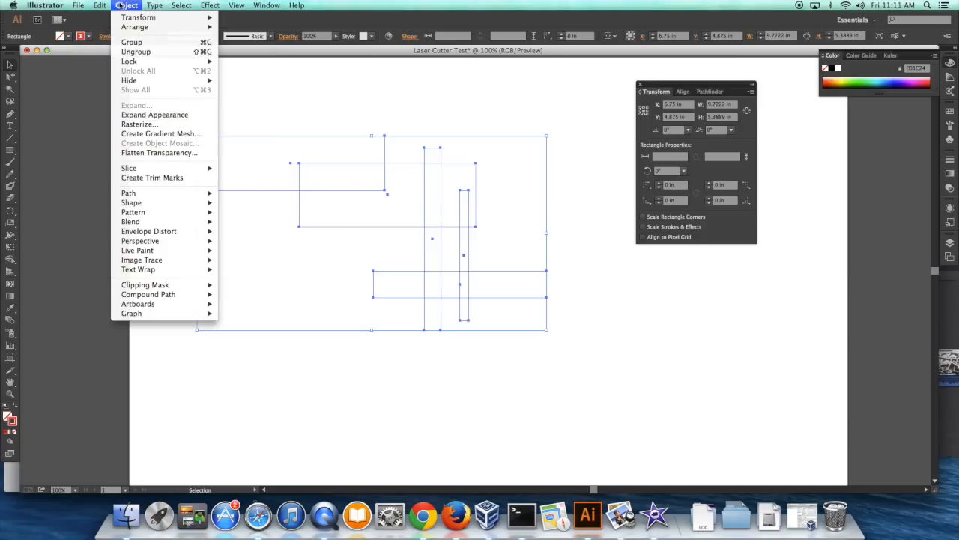
pyautogui.moveTo(210, 5)
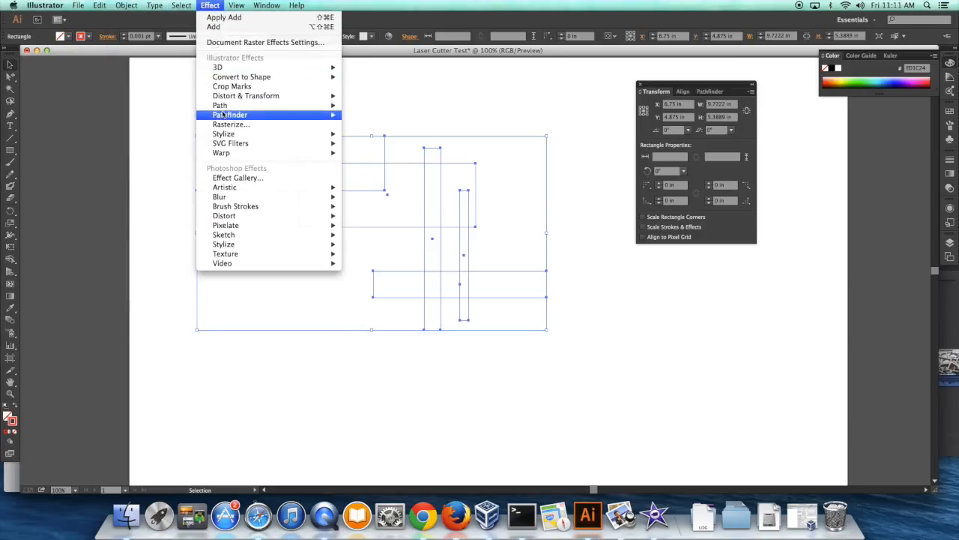
pyautogui.moveTo(127, 5)
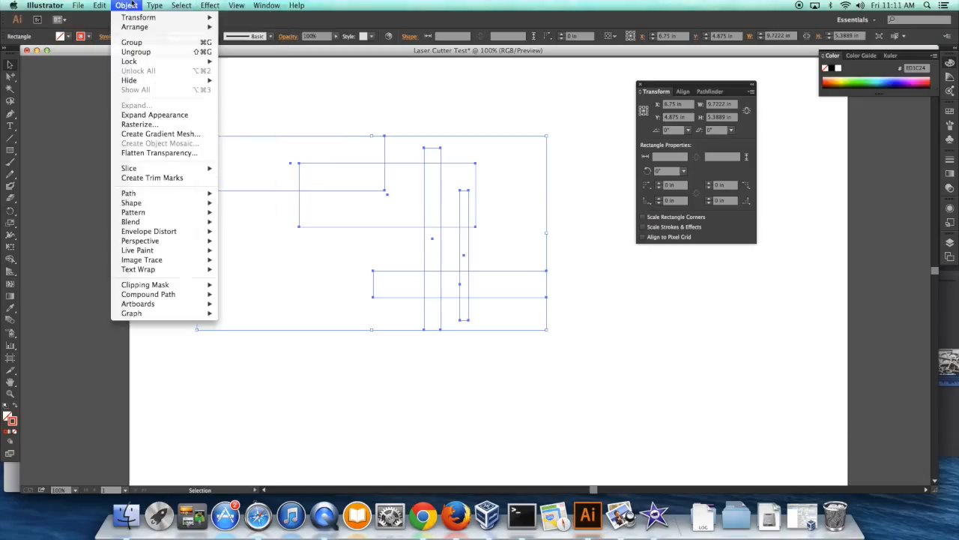
pyautogui.click(142, 115)
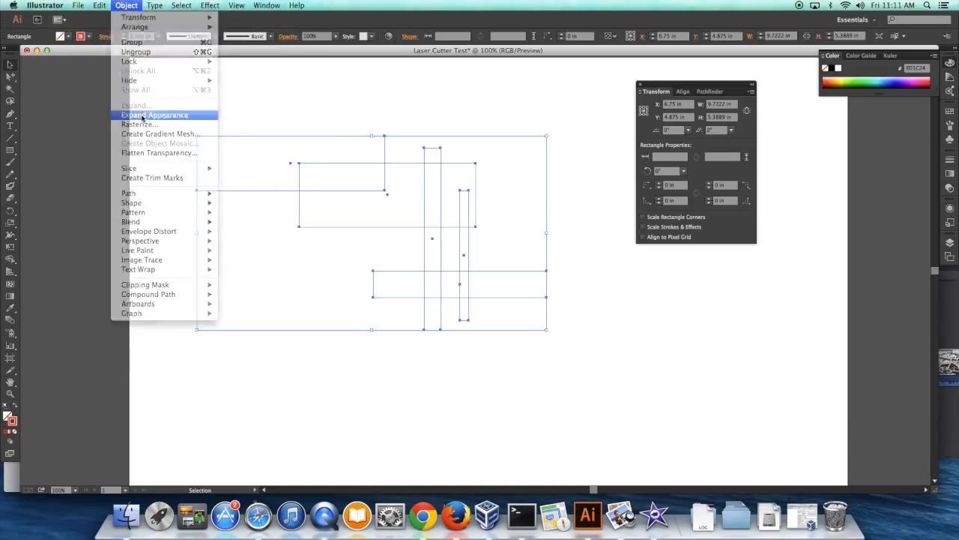
pyautogui.click(362, 99)
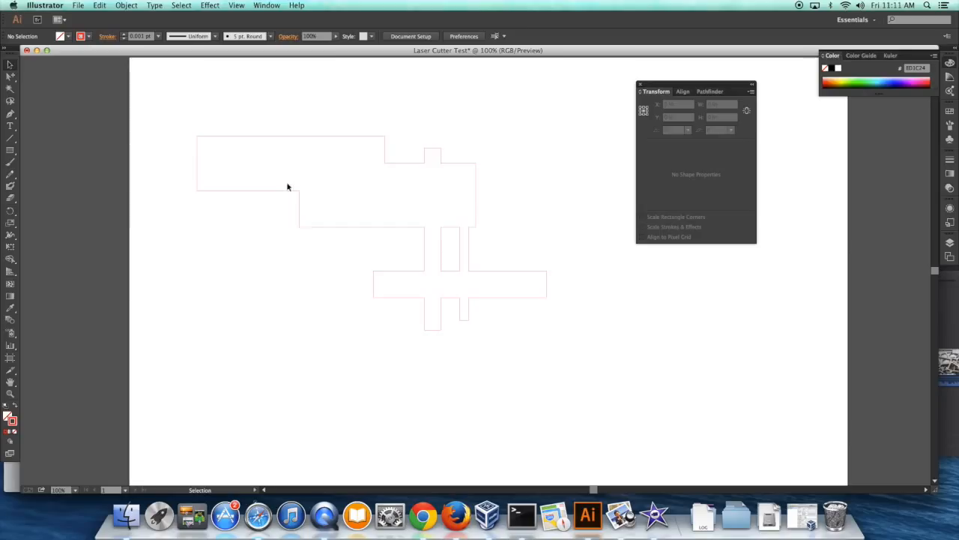
# Step: Delete the merged rectangle outline from the artboard
pyautogui.moveTo(176, 124); pyautogui.dragTo(578, 335)
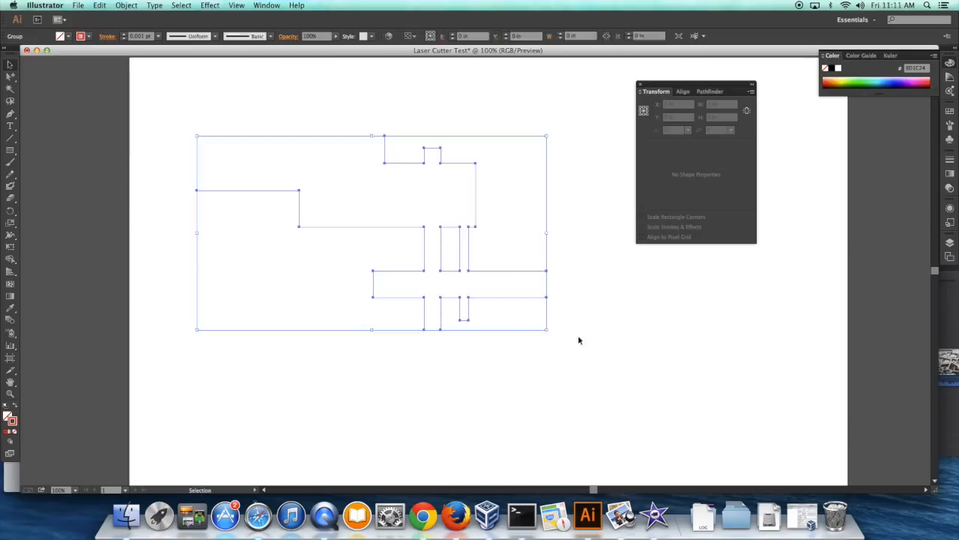
pyautogui.press('Delete')
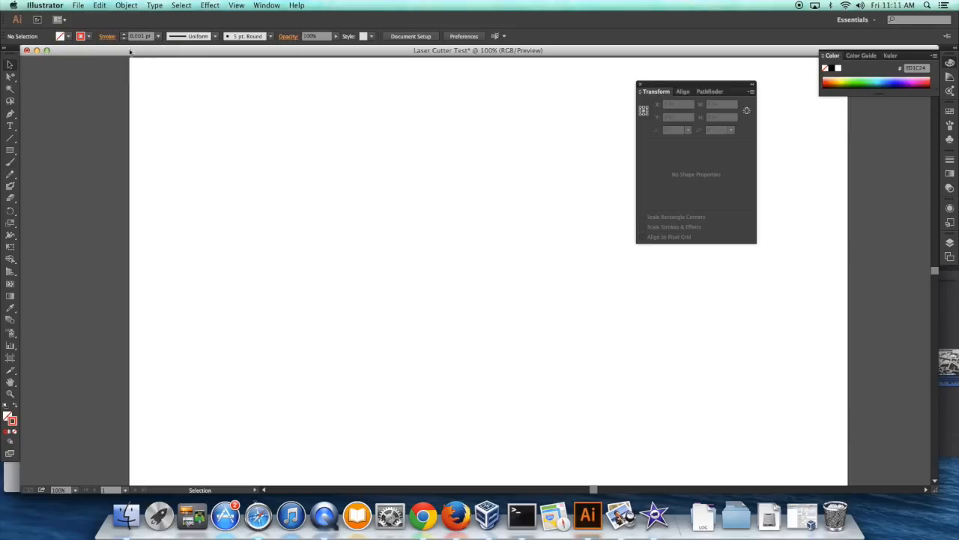
# Step: Set the stroke weight to 1 pt and add the text "Hello All" in the upper part of the artboard
pyautogui.click(158, 36)
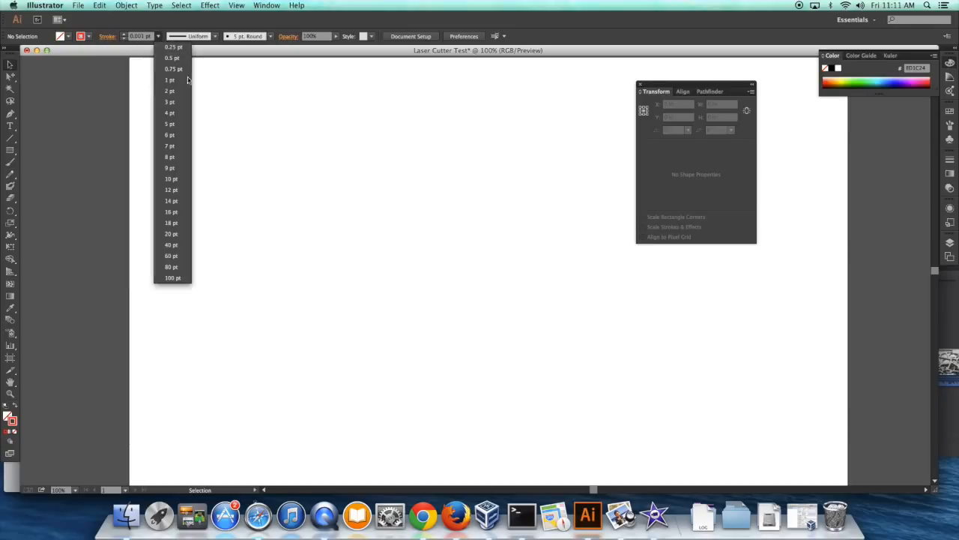
pyautogui.click(180, 82)
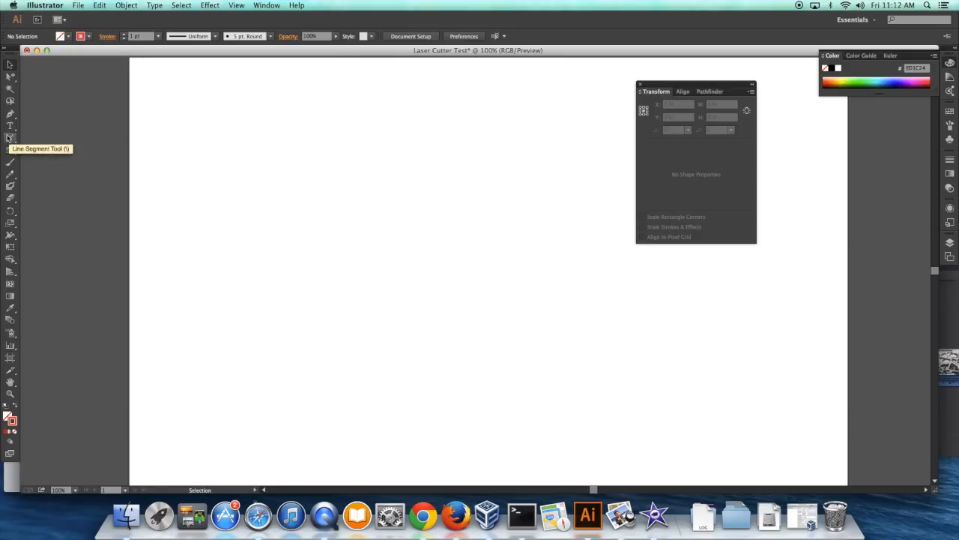
pyautogui.click(10, 126)
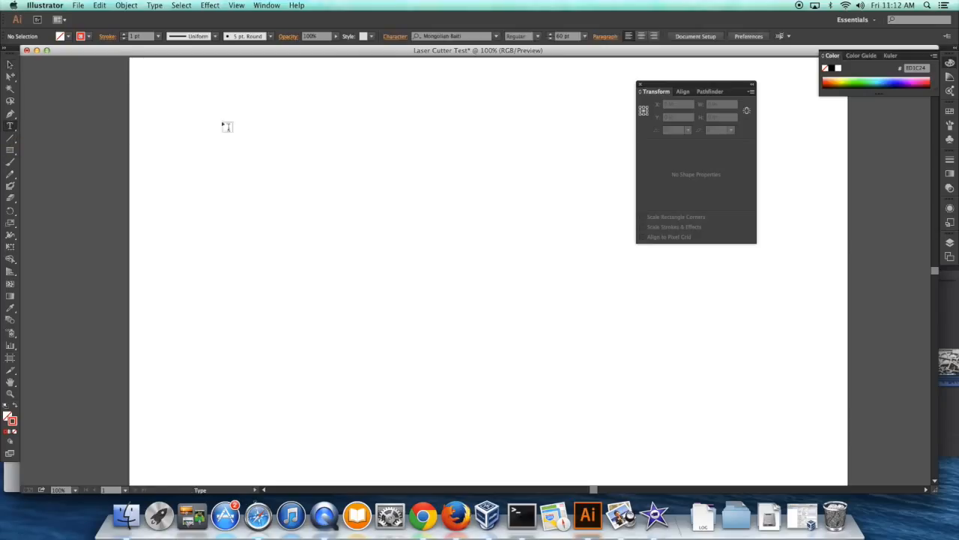
pyautogui.click(266, 151)
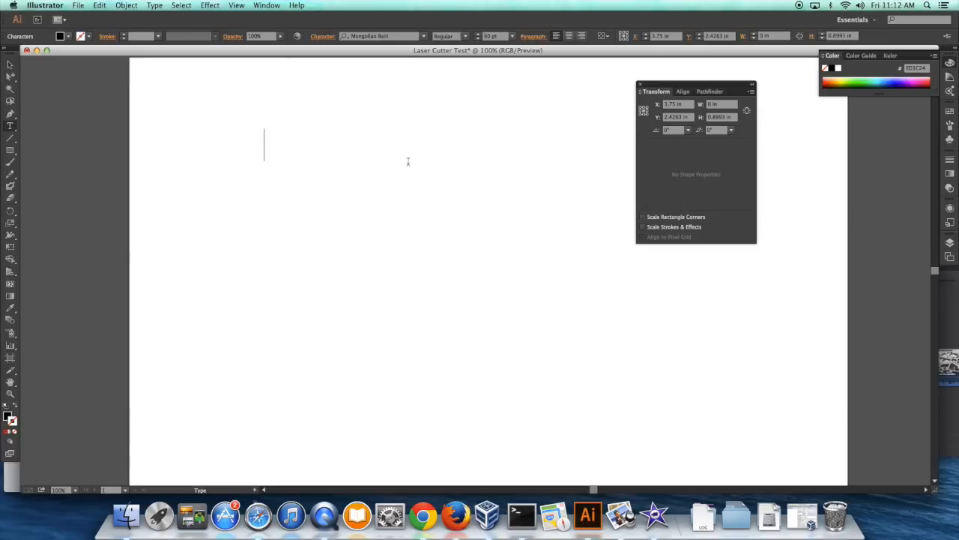
pyautogui.write('Hello All')
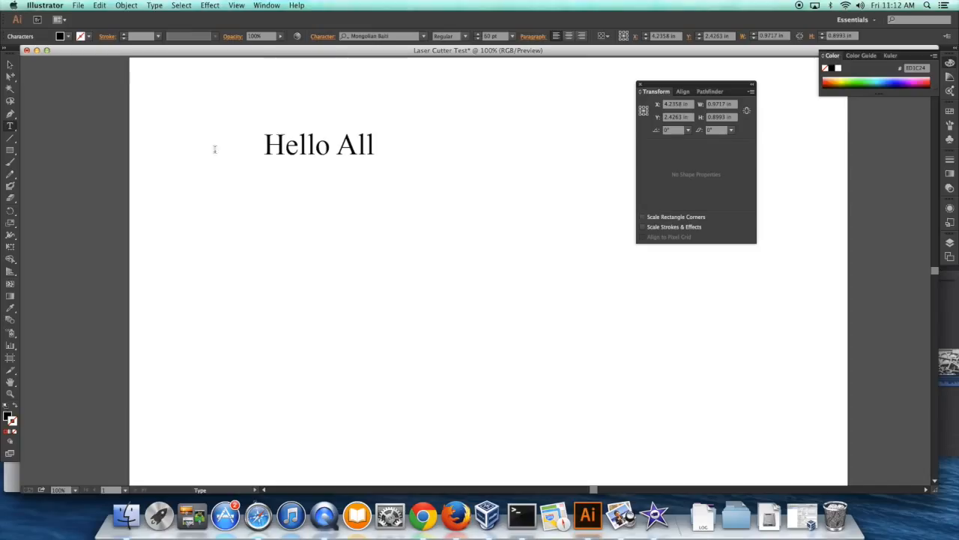
pyautogui.press('Home')
pyautogui.click(11, 66)
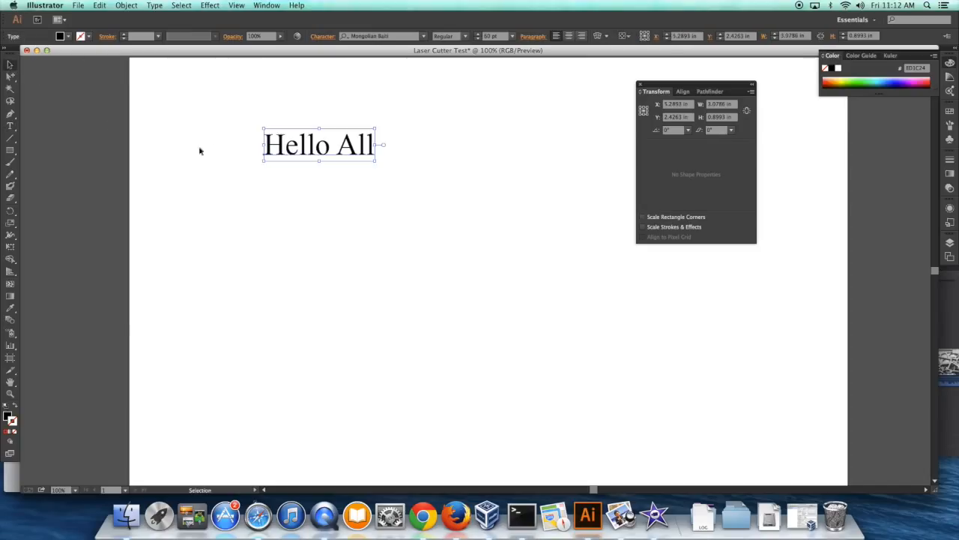
# Step: Convert the "Hello All" text to outlines
pyautogui.click(122, 5)
pyautogui.moveTo(154, 5)
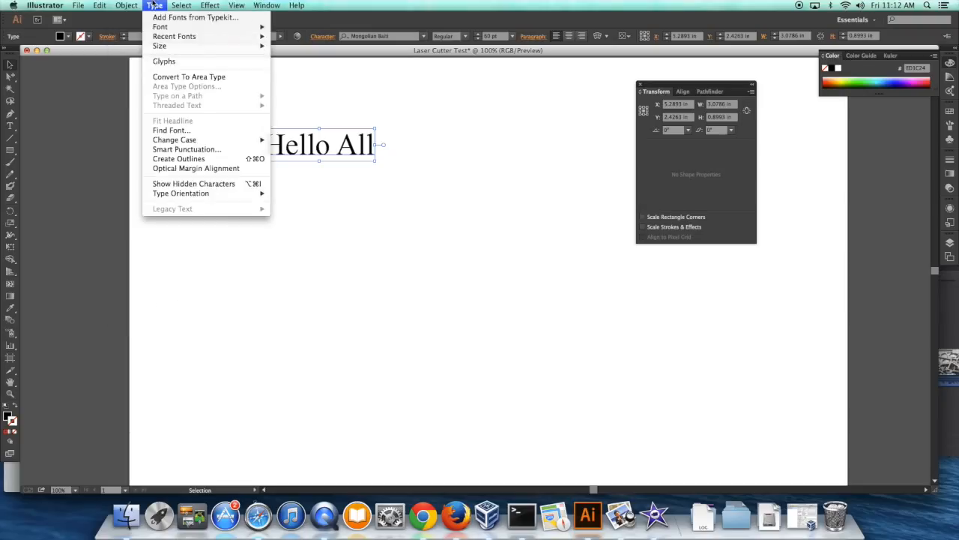
pyautogui.click(184, 159)
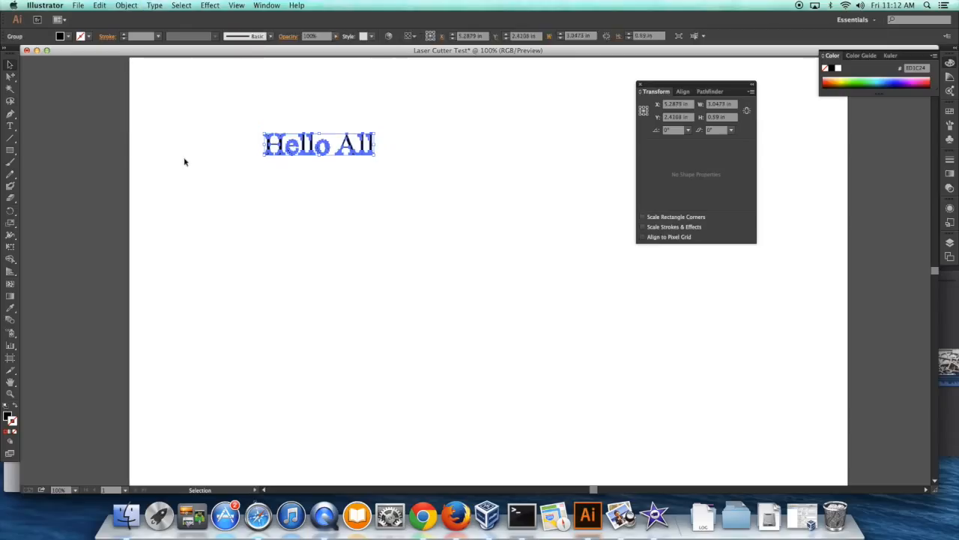
# Step: Give the outlined "Hello All" lettering no fill and a black stroke, and deselect it
pyautogui.click(70, 37)
pyautogui.click(7, 53)
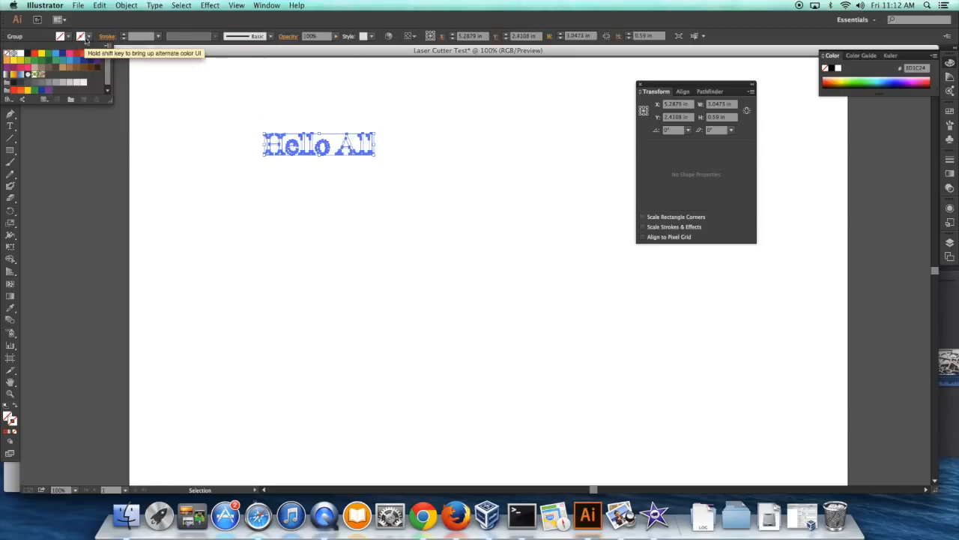
pyautogui.click(87, 37)
pyautogui.click(87, 37)
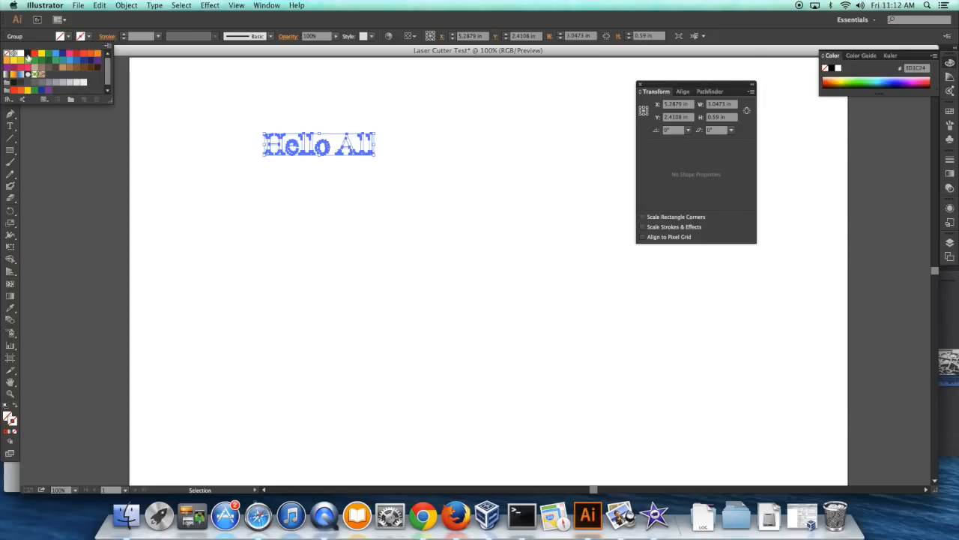
pyautogui.click(27, 54)
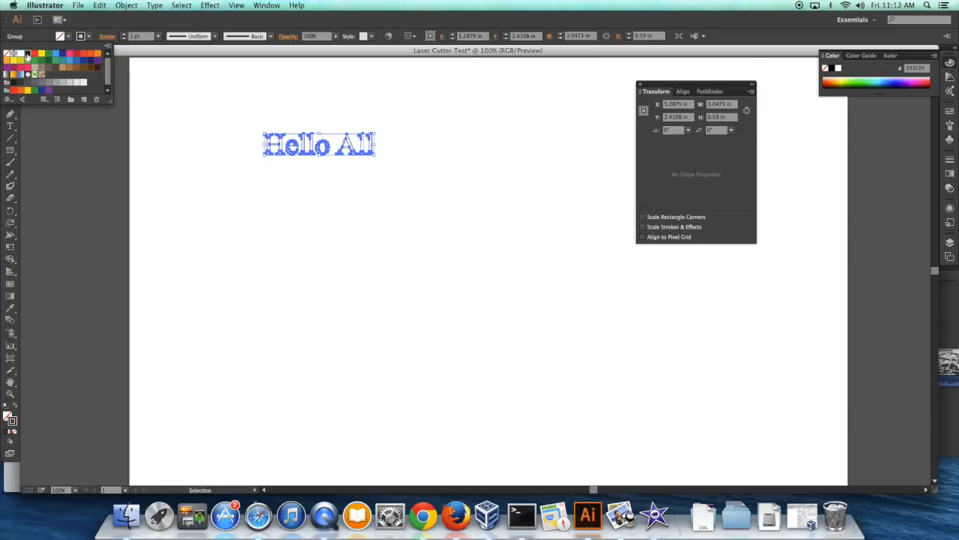
pyautogui.click(202, 137)
pyautogui.click(256, 121)
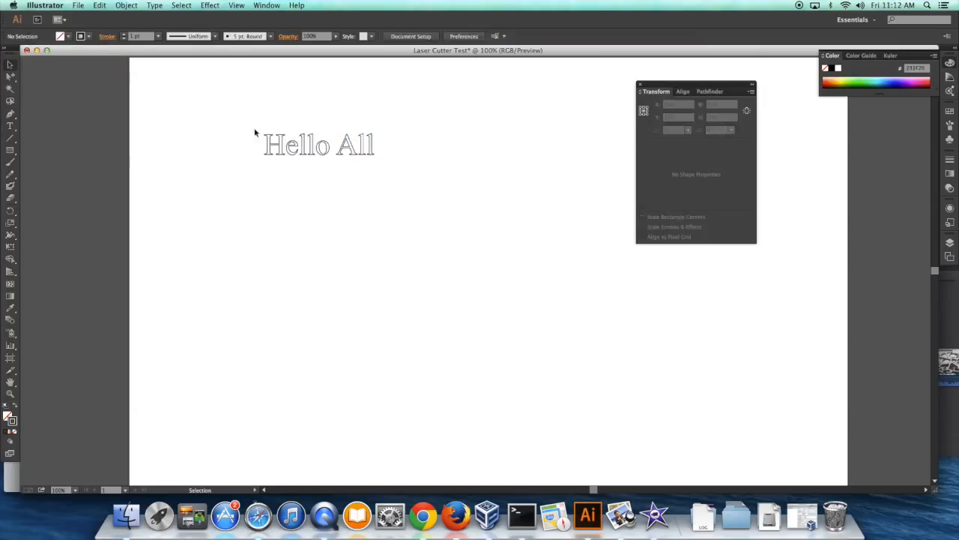
# Step: Draw a thin rectangle about 3.74 in wide and 0.14 in high across the base of the "Hello All" letters
pyautogui.press('z')
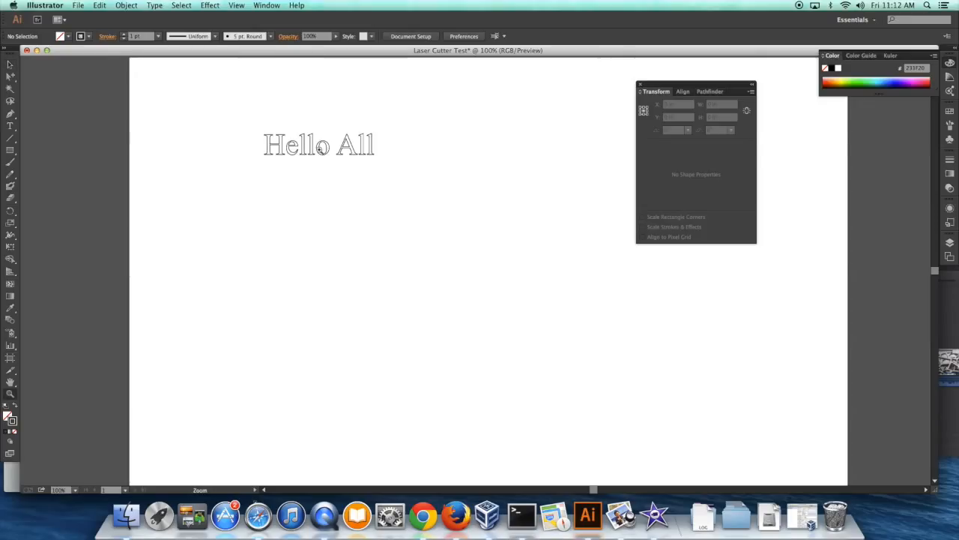
pyautogui.click(330, 154)
pyautogui.click(480, 264)
pyautogui.click(9, 150)
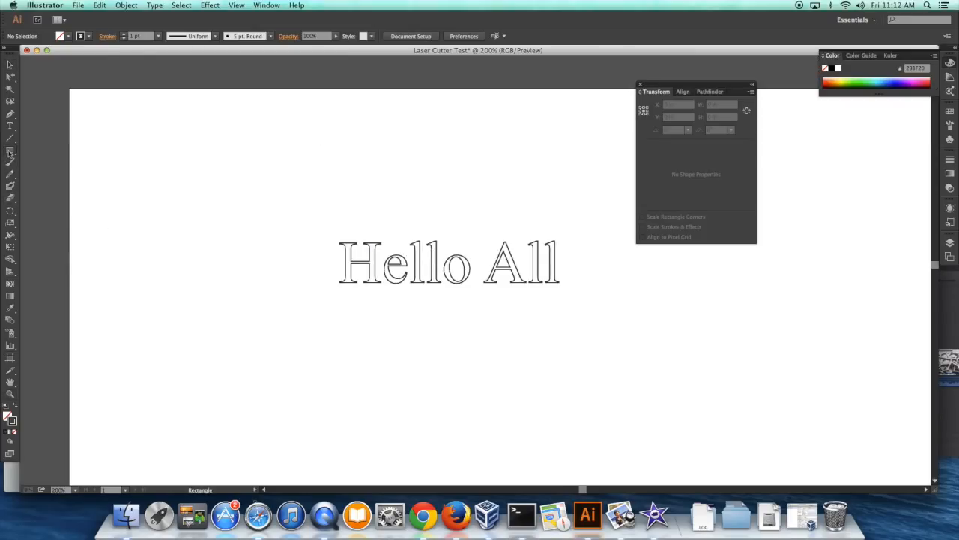
pyautogui.click(9, 153)
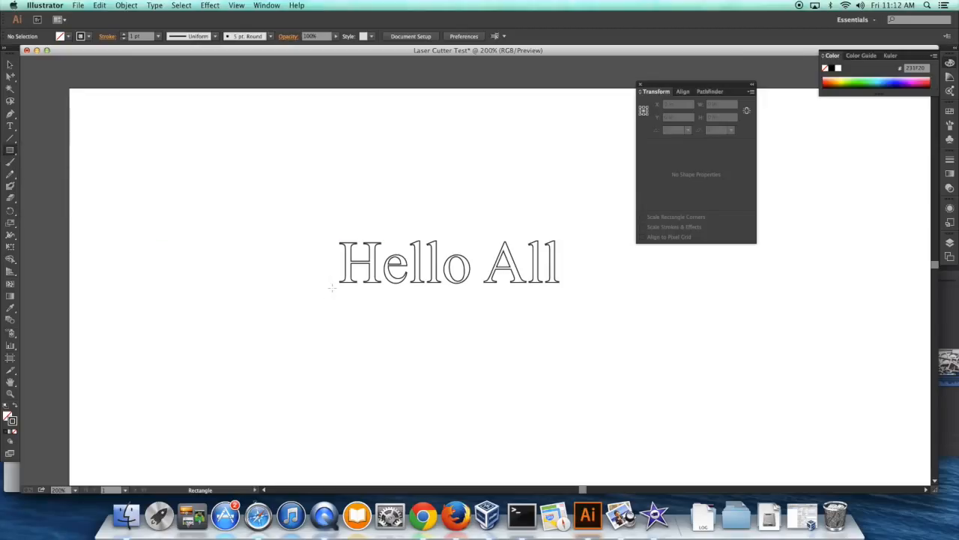
pyautogui.moveTo(320, 281); pyautogui.dragTo(589, 288)
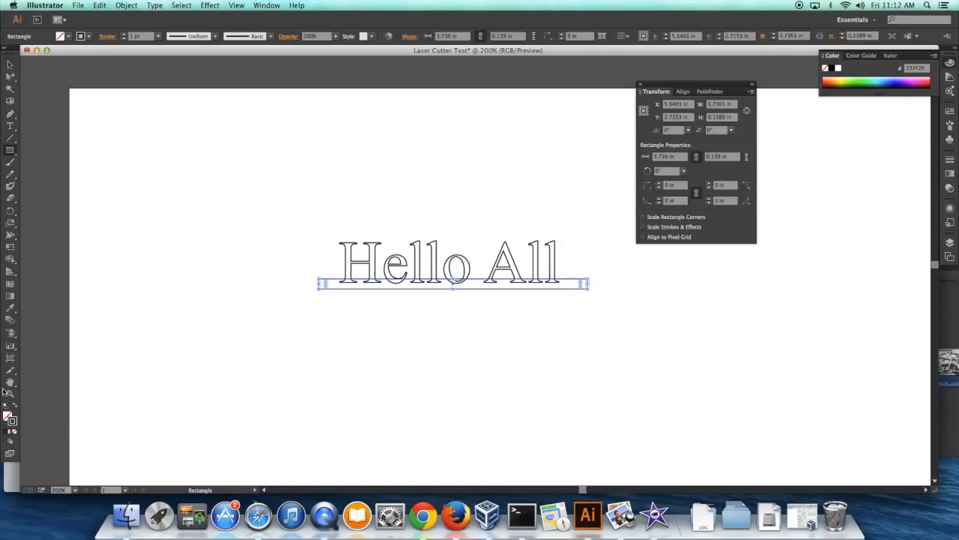
# Step: Select the lettering together with the thin rectangle and group them
pyautogui.press('v')
pyautogui.moveTo(217, 227); pyautogui.dragTo(651, 322)
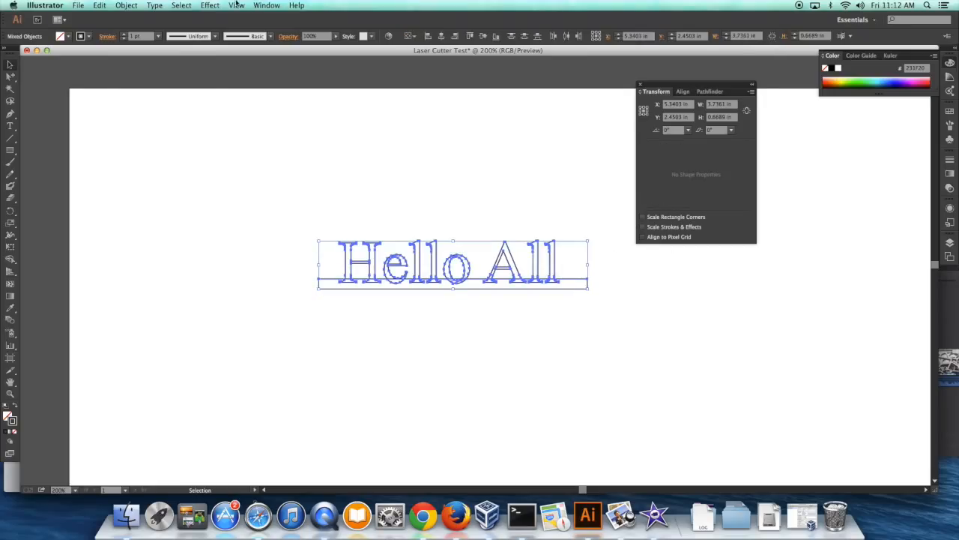
pyautogui.click(125, 5)
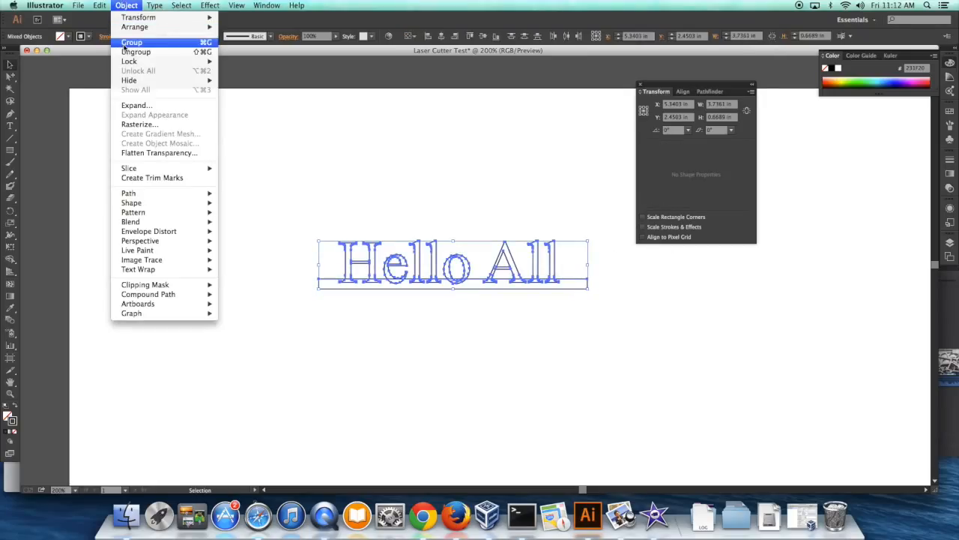
pyautogui.click(164, 47)
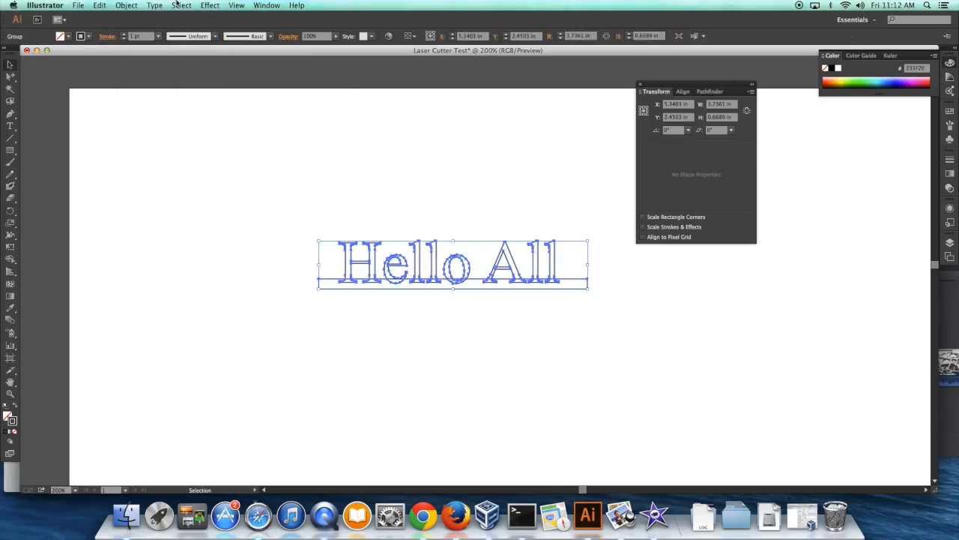
# Step: Apply the Pathfinder Add effect to the group of lettering and base rectangle
pyautogui.click(211, 5)
pyautogui.moveTo(238, 115)
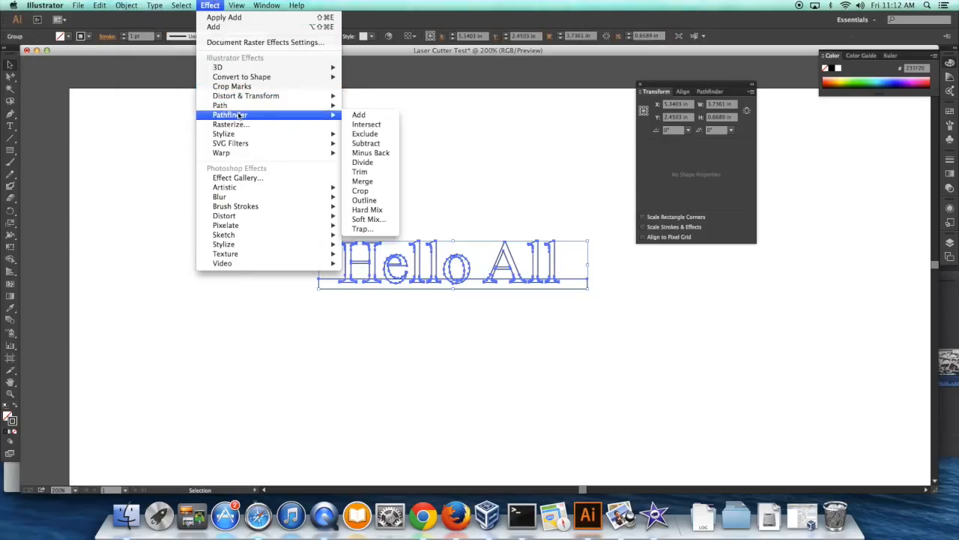
pyautogui.click(361, 116)
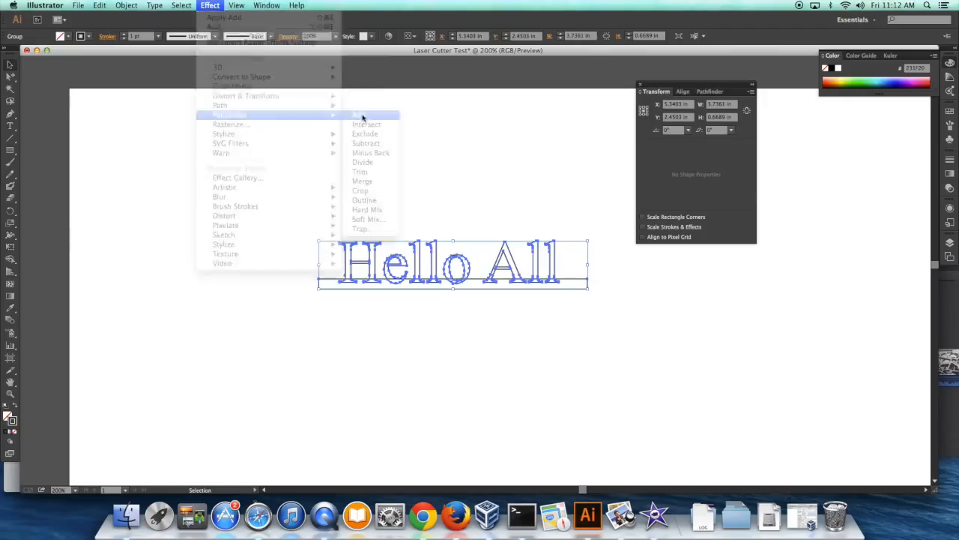
# Step: Expand the appearance of the merged "Hello All" lettering and base rectangle, and deselect it
pyautogui.click(126, 5)
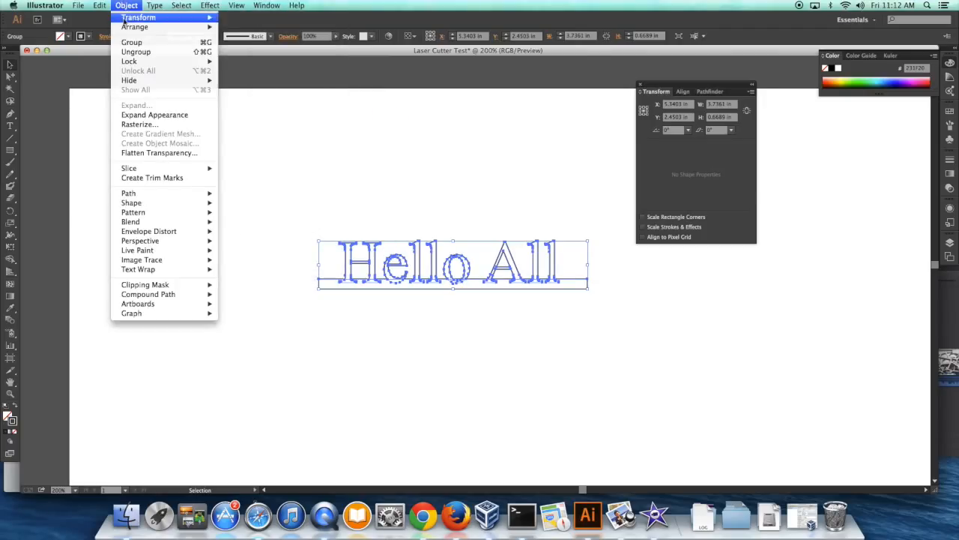
pyautogui.click(191, 116)
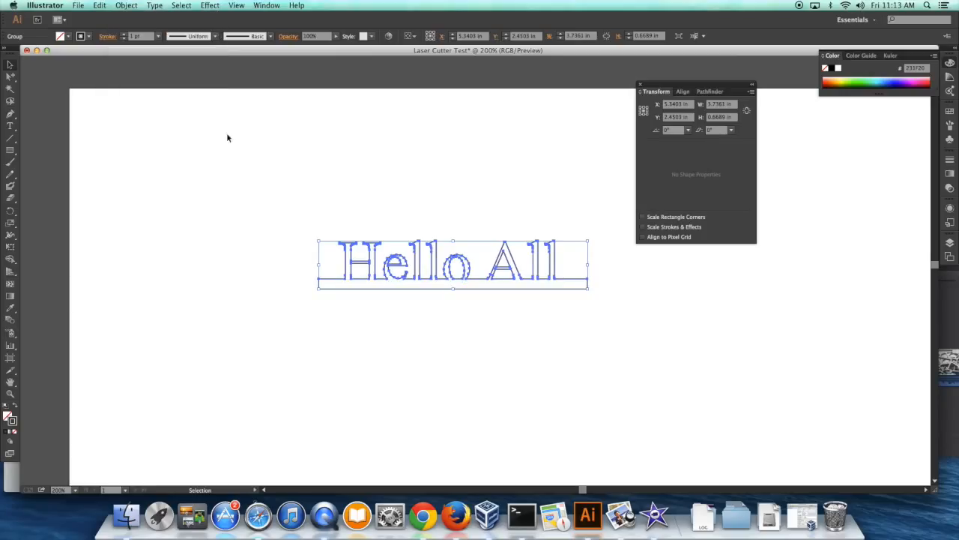
pyautogui.click(305, 158)
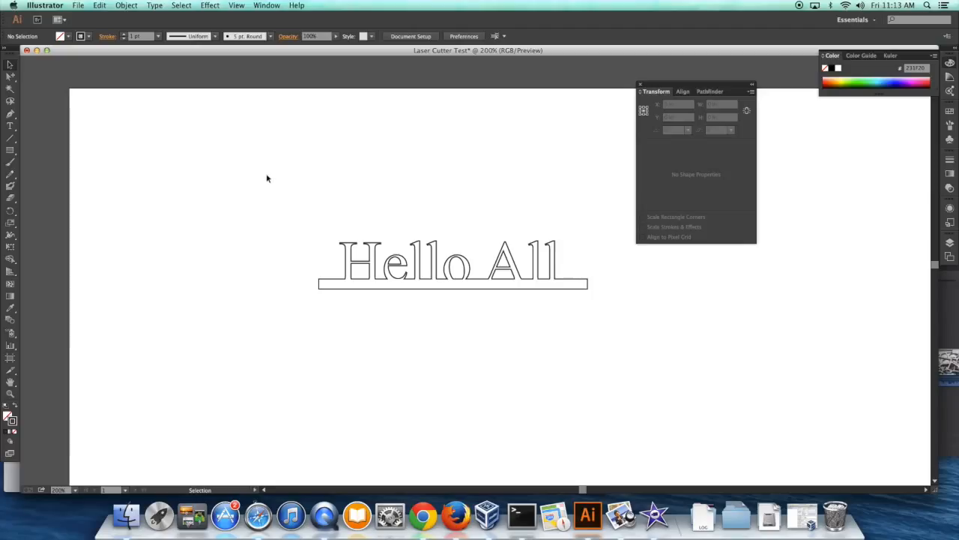
# Step: Delete the merged "Hello All" artwork and choose Helvetica as the font for new text
pyautogui.moveTo(267, 179); pyautogui.dragTo(628, 347)
pyautogui.press('Delete')
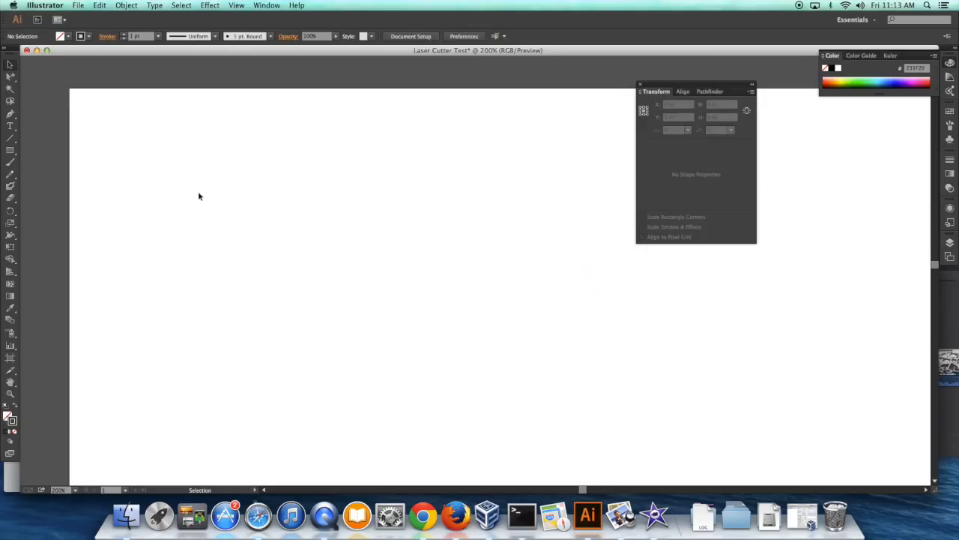
pyautogui.click(10, 125)
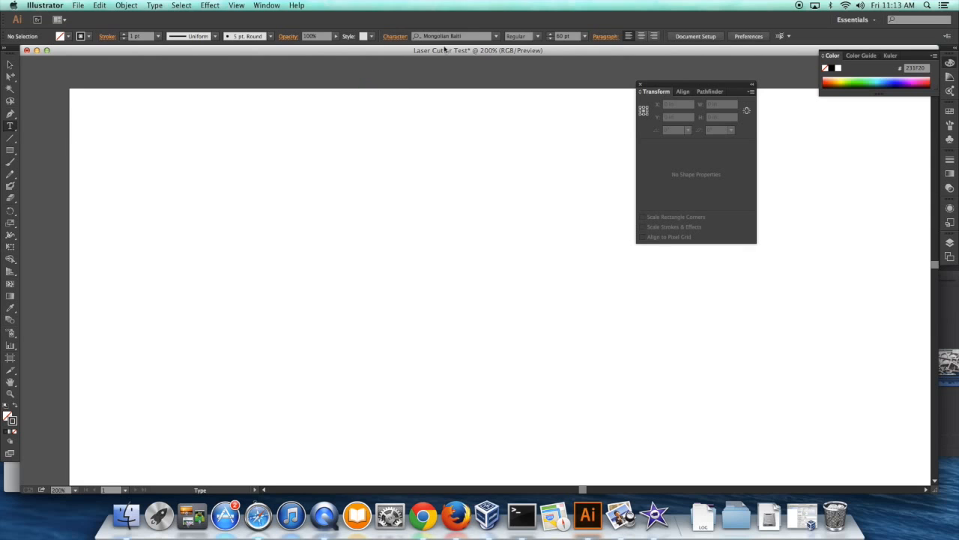
pyautogui.click(497, 36)
pyautogui.scroll(15, 484, 114)
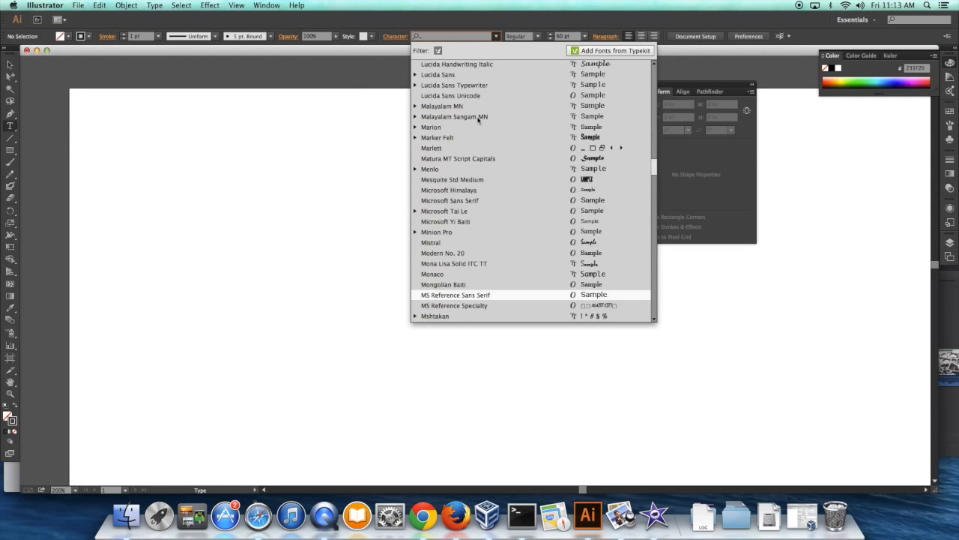
pyautogui.scroll(-10, 474, 121)
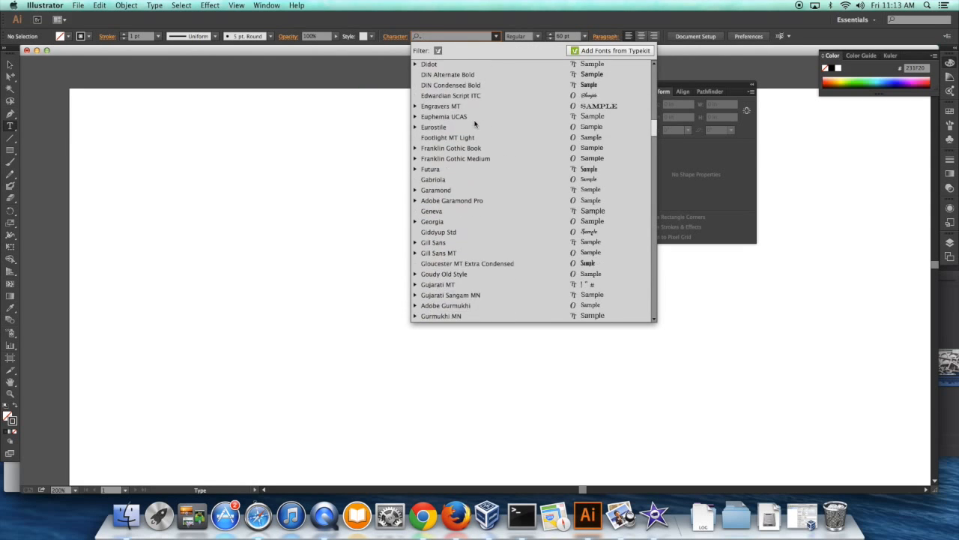
pyautogui.scroll(-3, 474, 124)
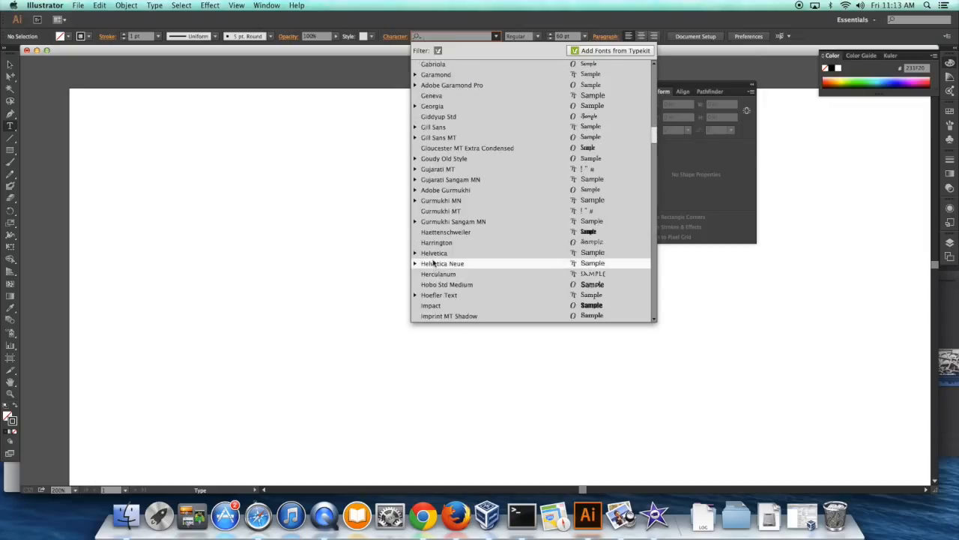
pyautogui.click(434, 253)
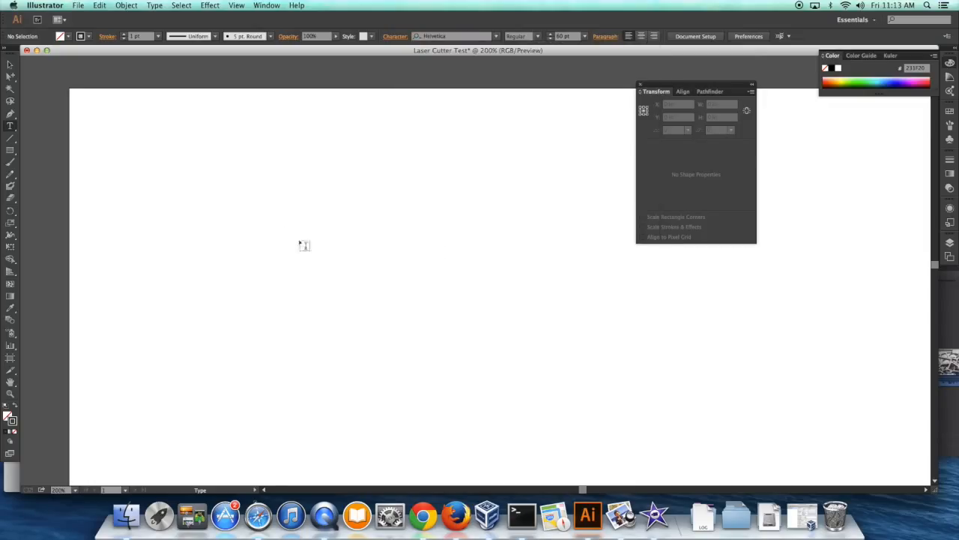
# Step: Add the text "Stencil" on the empty artboard and change its font style to Bold
pyautogui.click(310, 242)
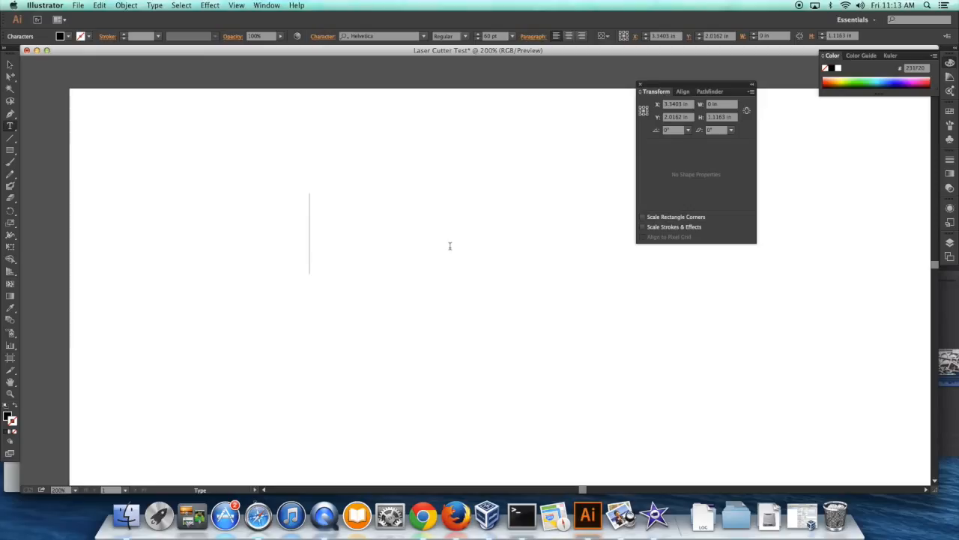
pyautogui.write('Sten')
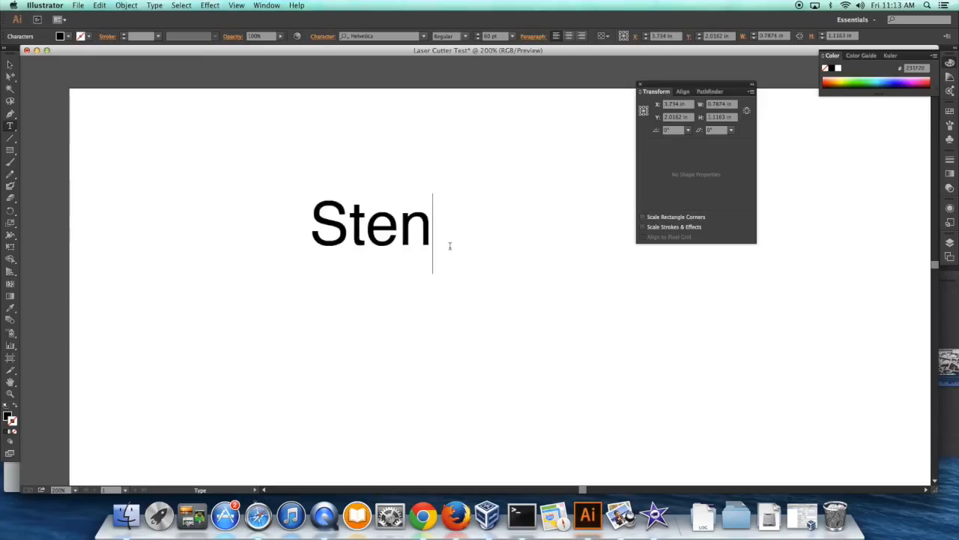
pyautogui.write('cil')
pyautogui.click(466, 36)
pyautogui.click(466, 37)
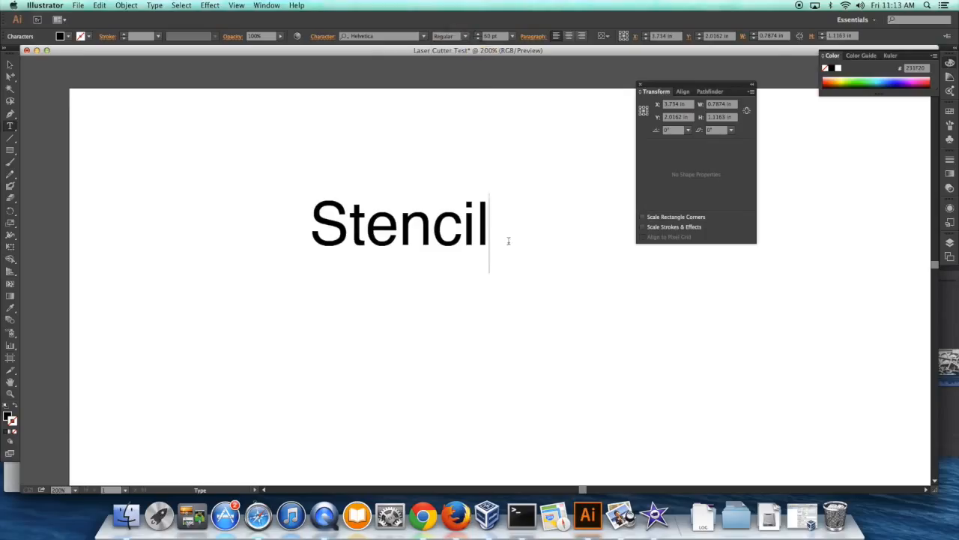
pyautogui.moveTo(509, 242); pyautogui.dragTo(303, 230)
pyautogui.click(465, 37)
pyautogui.click(445, 95)
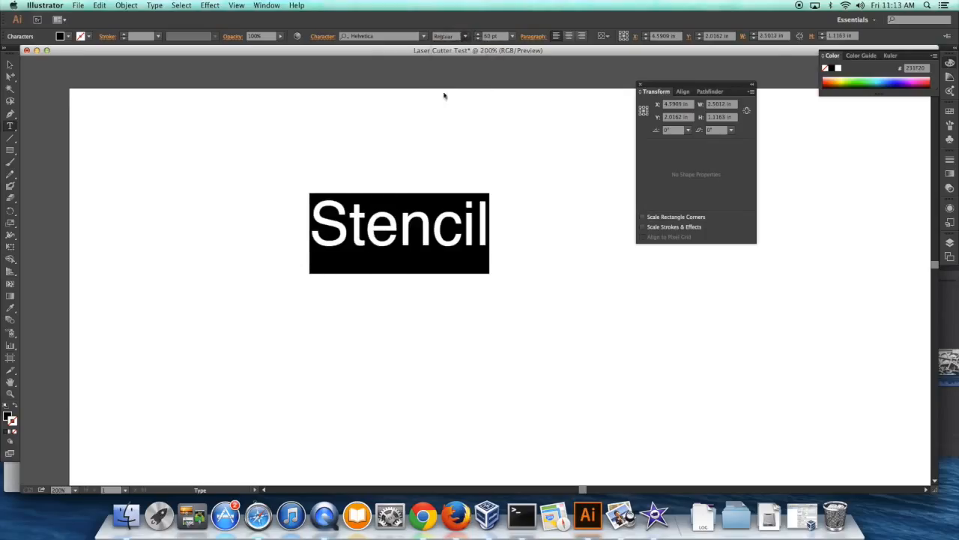
pyautogui.click(10, 65)
pyautogui.click(129, 168)
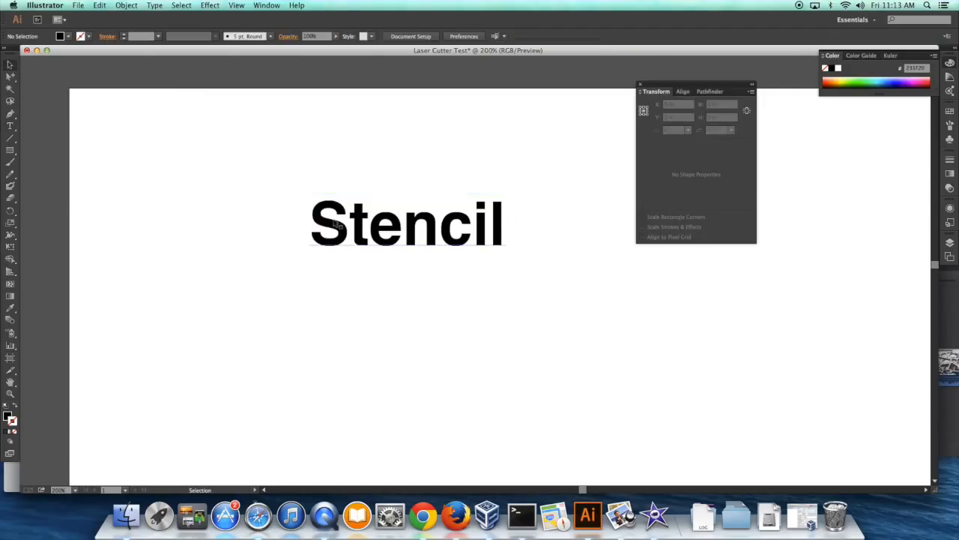
# Step: Convert the "Stencil" text to outlines
pyautogui.click(321, 215)
pyautogui.click(159, 5)
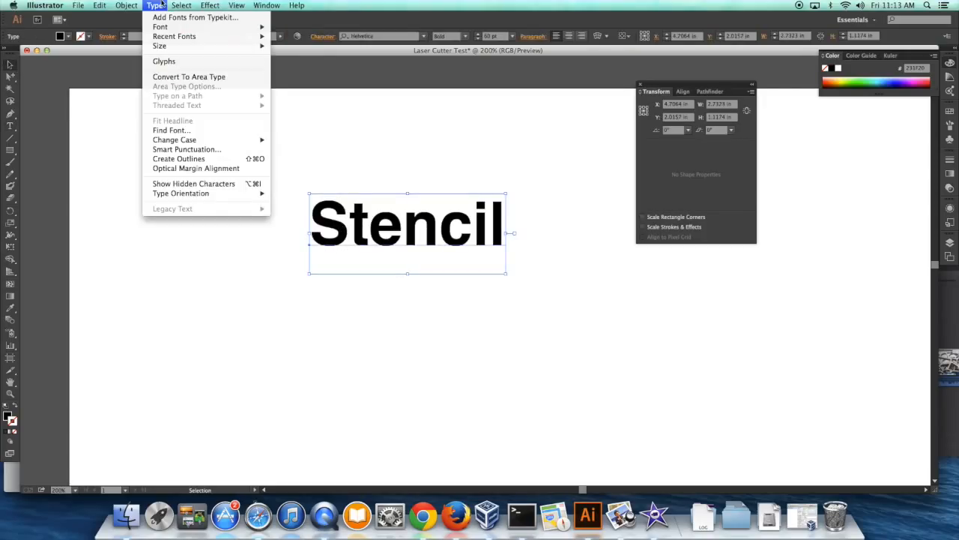
pyautogui.click(185, 159)
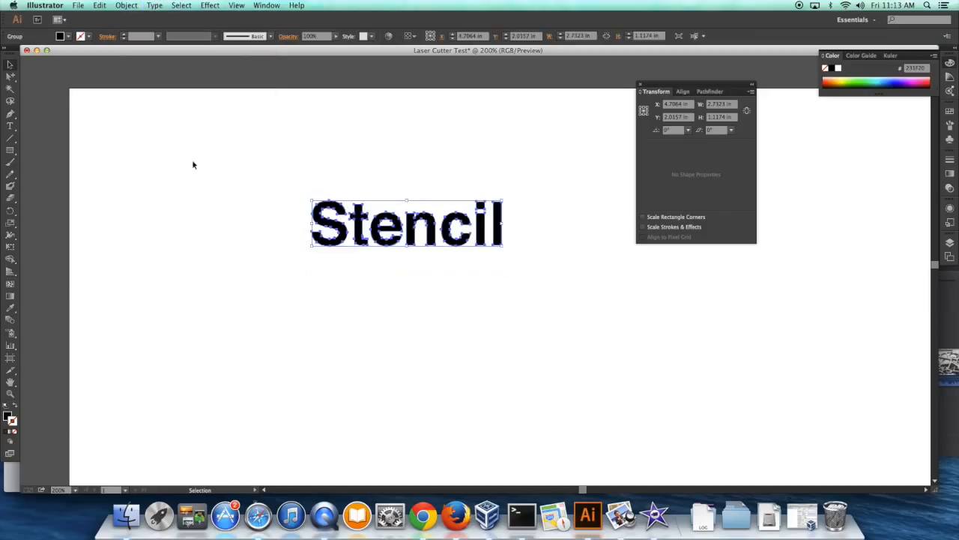
# Step: Give the outlined "Stencil" lettering no fill and a black stroke, and deselect it
pyautogui.click(68, 36)
pyautogui.click(7, 54)
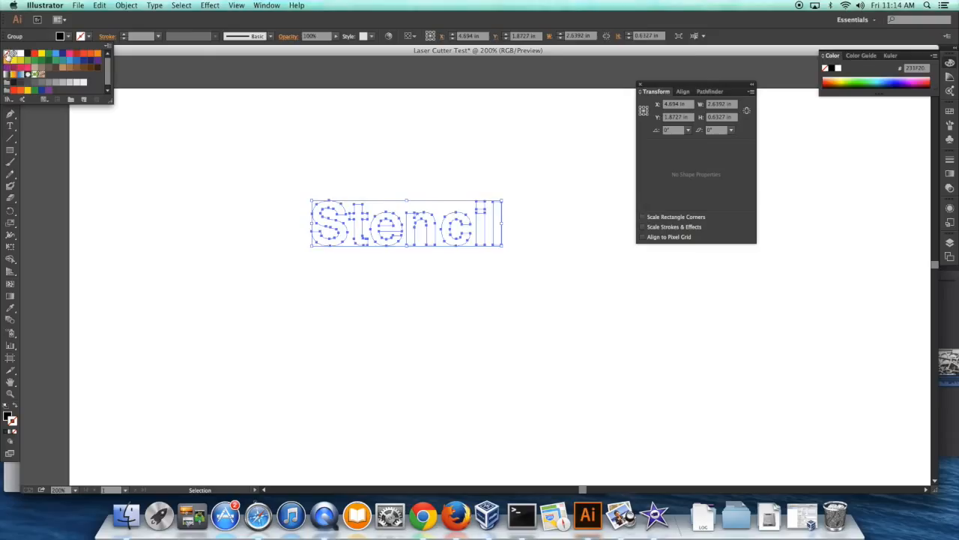
pyautogui.click(90, 37)
pyautogui.click(90, 37)
pyautogui.click(27, 54)
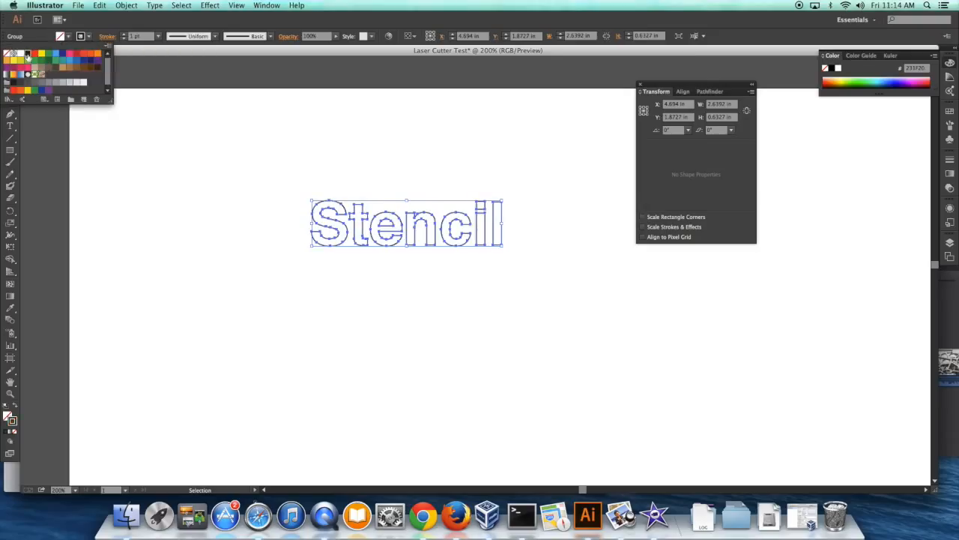
pyautogui.click(206, 190)
pyautogui.click(233, 179)
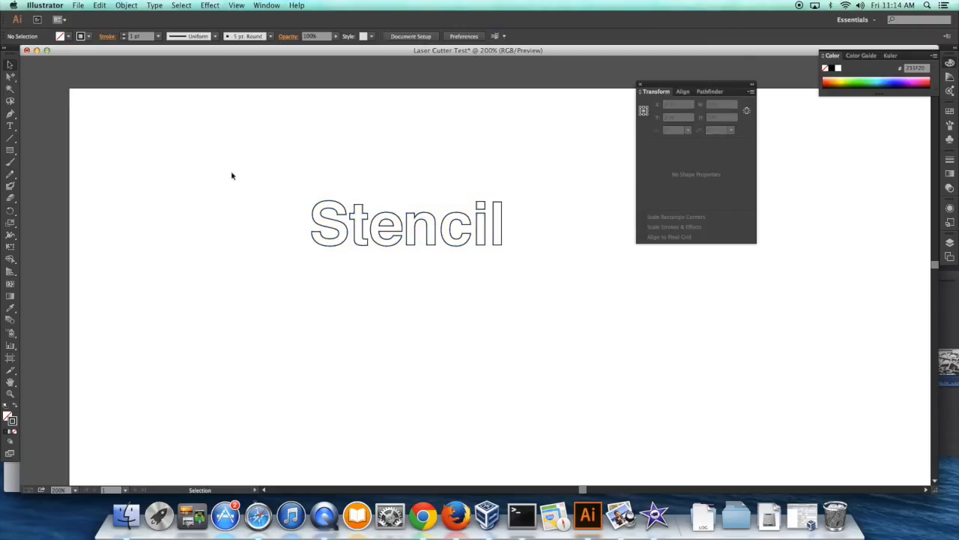
# Step: Draw two nested rectangles around "Stencil", about 3.68 by 1.56 in inside and about 4.10 by 1.97 in outside
pyautogui.click(10, 150)
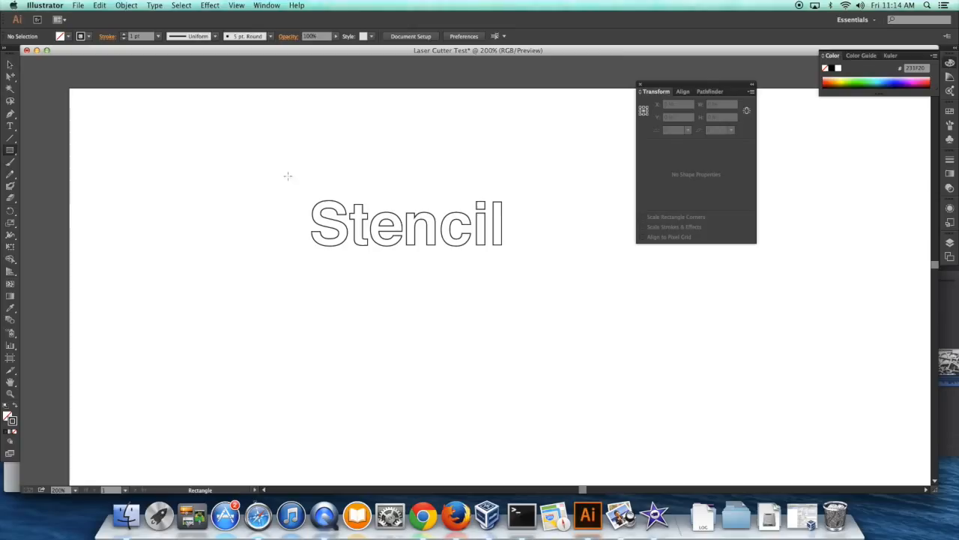
pyautogui.moveTo(285, 173); pyautogui.dragTo(550, 284)
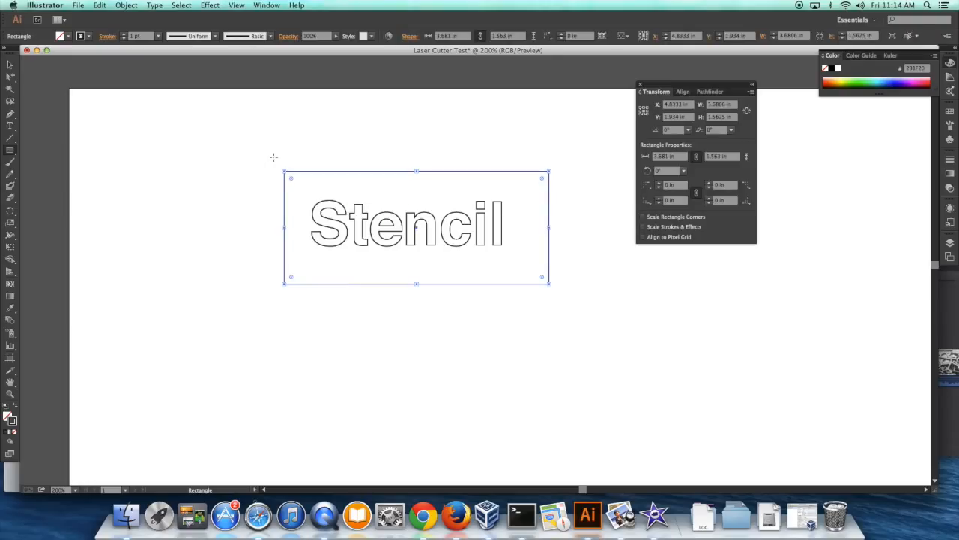
pyautogui.moveTo(271, 156); pyautogui.dragTo(566, 298)
pyautogui.press('v')
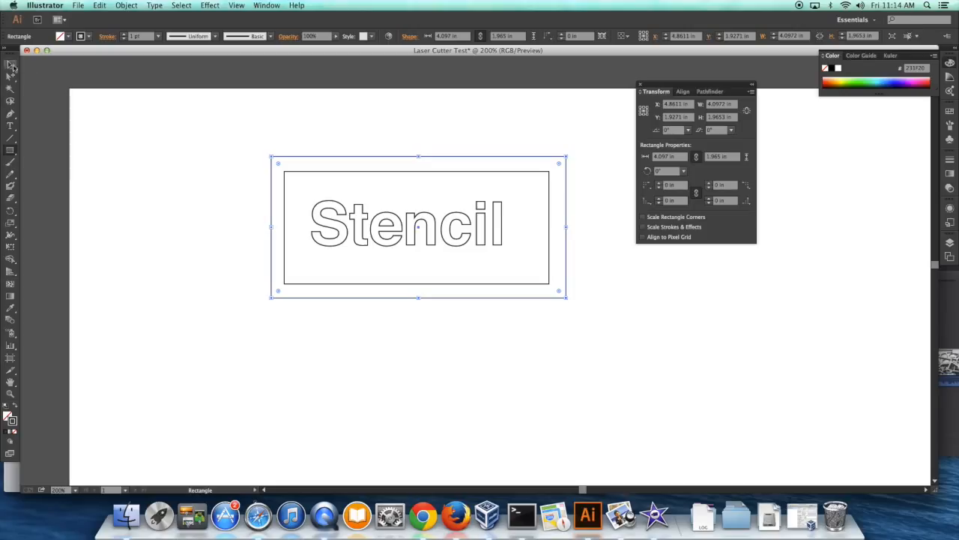
pyautogui.click(169, 143)
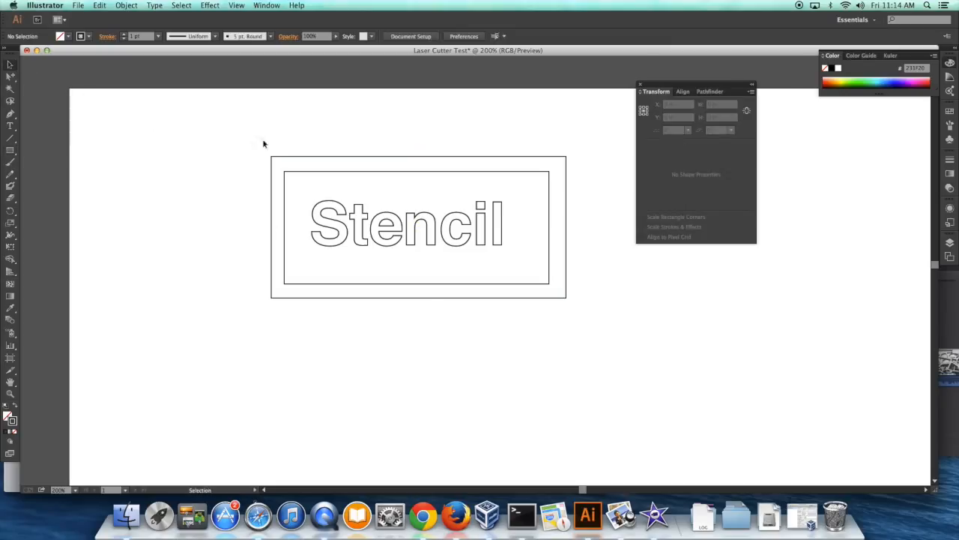
# Step: Draw thin vertical rectangles linking the inner frame to the top and bottom of S and t, about 0.08 in and 0.03 in wide
pyautogui.click(11, 150)
pyautogui.moveTo(324, 166); pyautogui.dragTo(330, 202)
pyautogui.moveTo(324, 241); pyautogui.dragTo(330, 288)
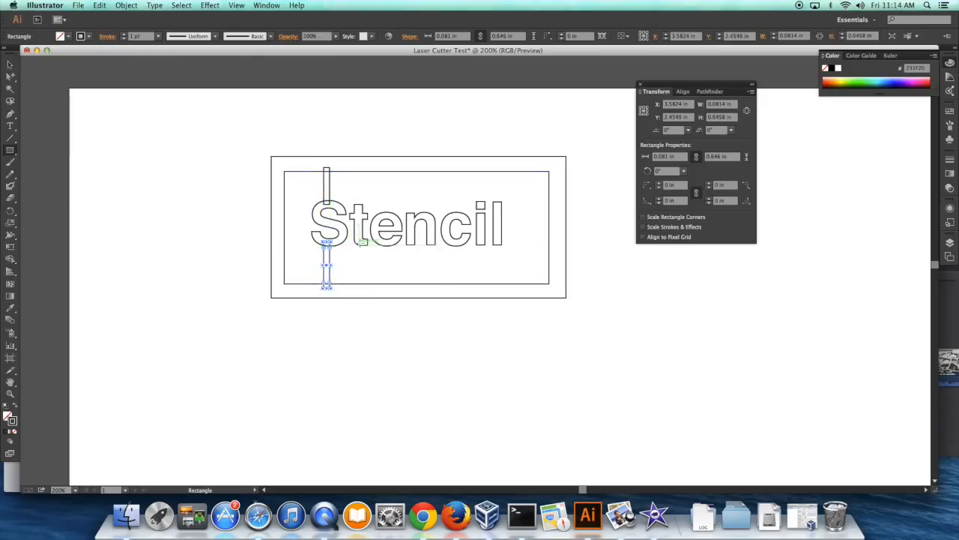
pyautogui.moveTo(359, 243); pyautogui.dragTo(363, 288)
pyautogui.moveTo(356, 167); pyautogui.dragTo(358, 210)
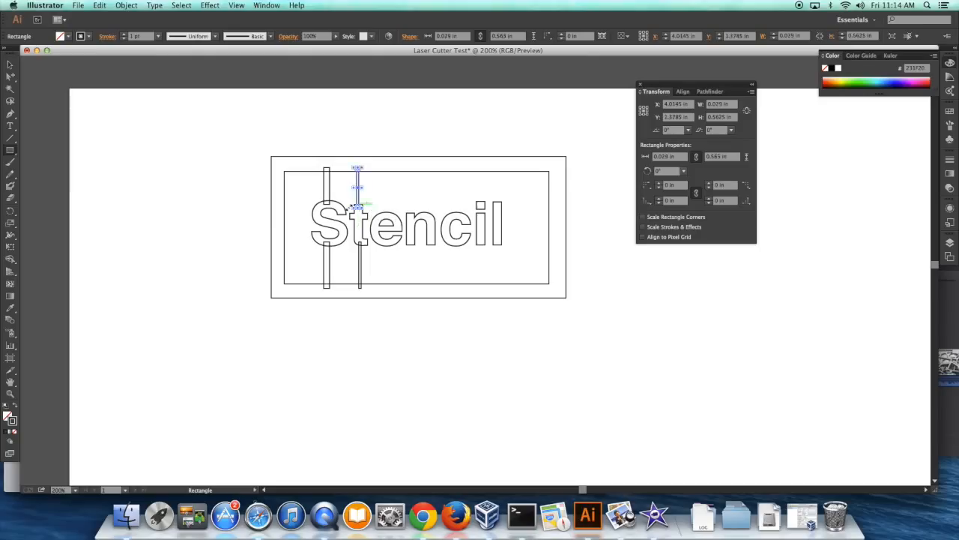
pyautogui.click(9, 65)
pyautogui.click(205, 197)
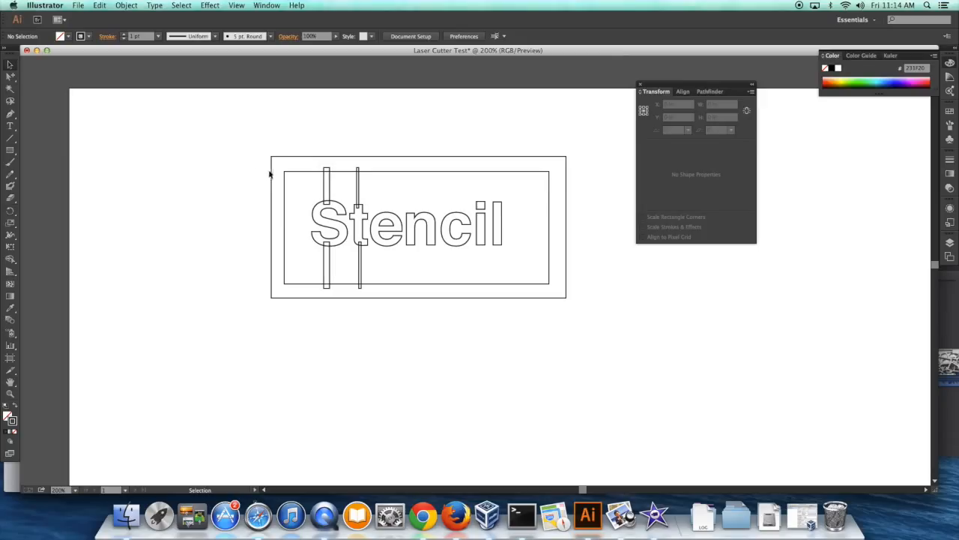
# Step: Select both frame rectangles, the lettering and the connecting bars, and group them all
pyautogui.moveTo(259, 139); pyautogui.dragTo(598, 327)
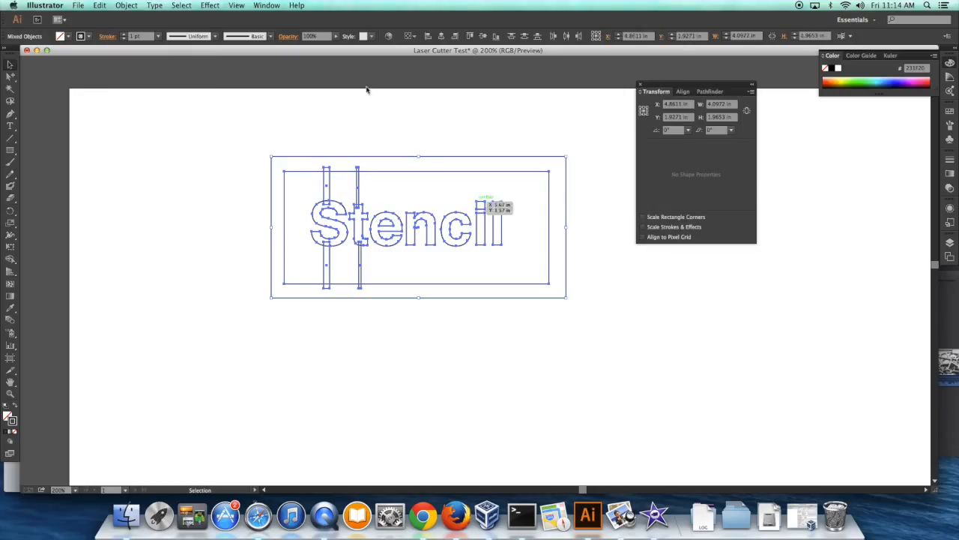
pyautogui.click(126, 5)
pyautogui.click(132, 43)
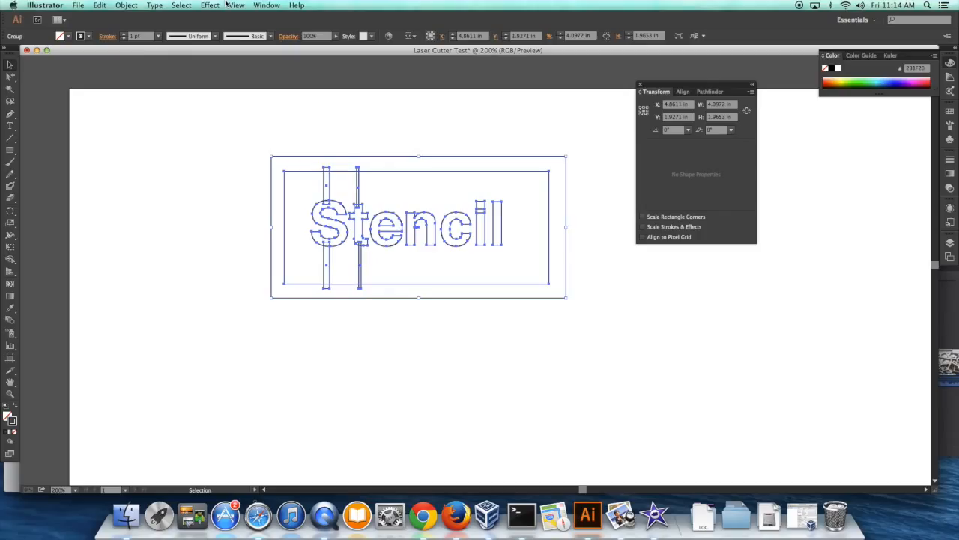
# Step: Try to merge the whole stencil group with Pathfinder Add and Expand Appearance, and undo back to the ungrouped shapes
pyautogui.click(209, 5)
pyautogui.moveTo(311, 123)
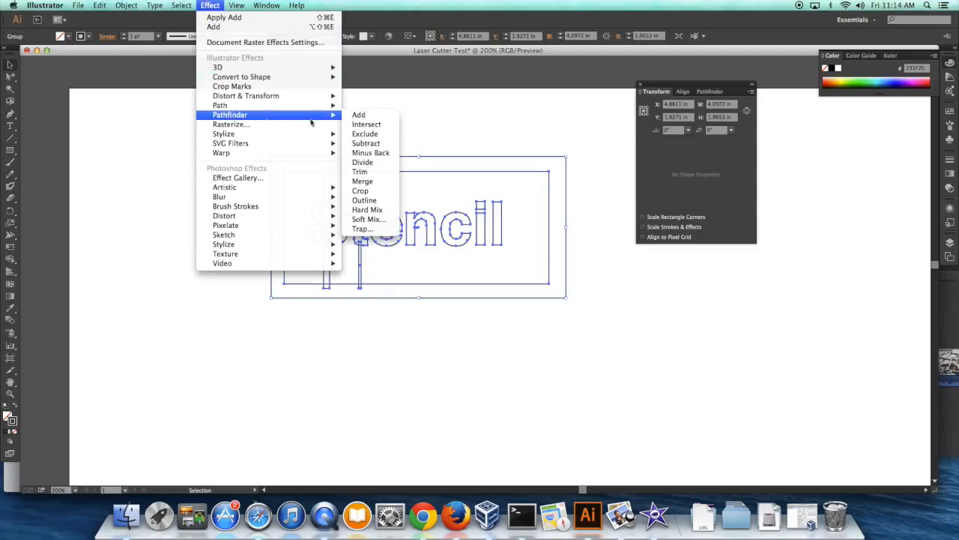
pyautogui.click(358, 115)
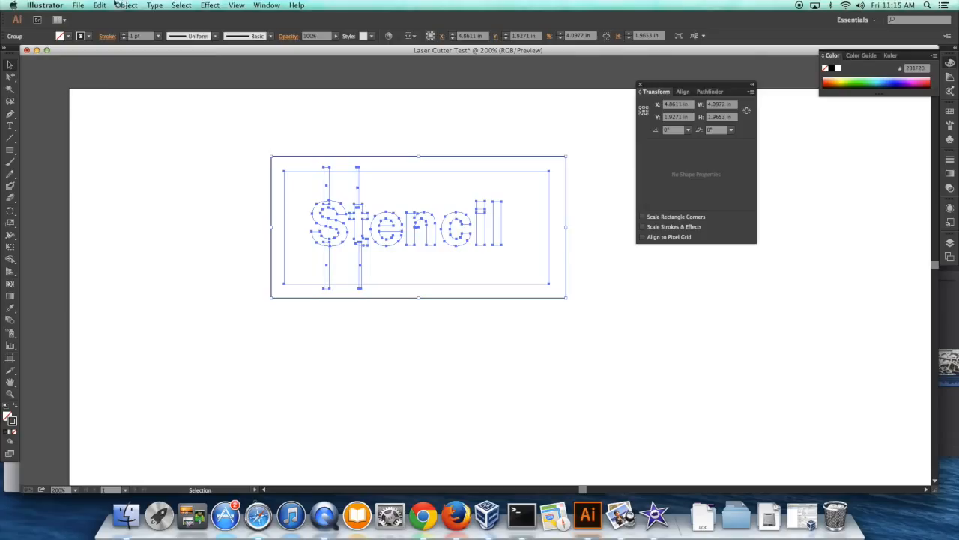
pyautogui.click(118, 5)
pyautogui.click(166, 114)
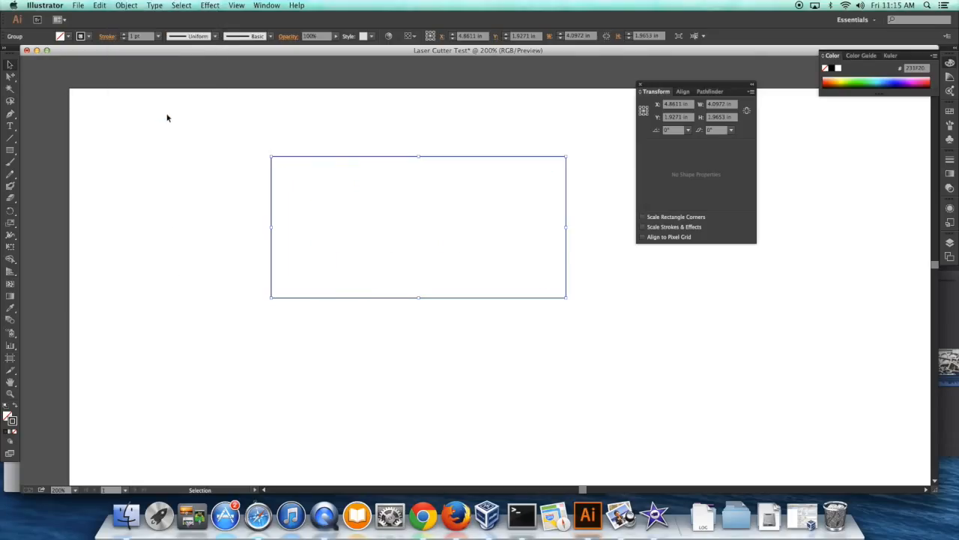
pyautogui.press('super')
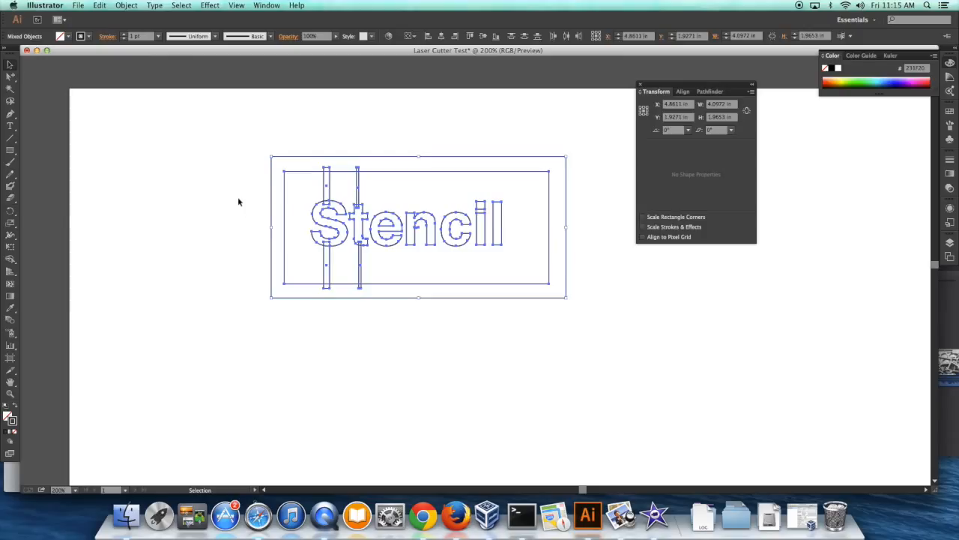
# Step: Try to select only the inner and outer frame rectangles
pyautogui.click(251, 128)
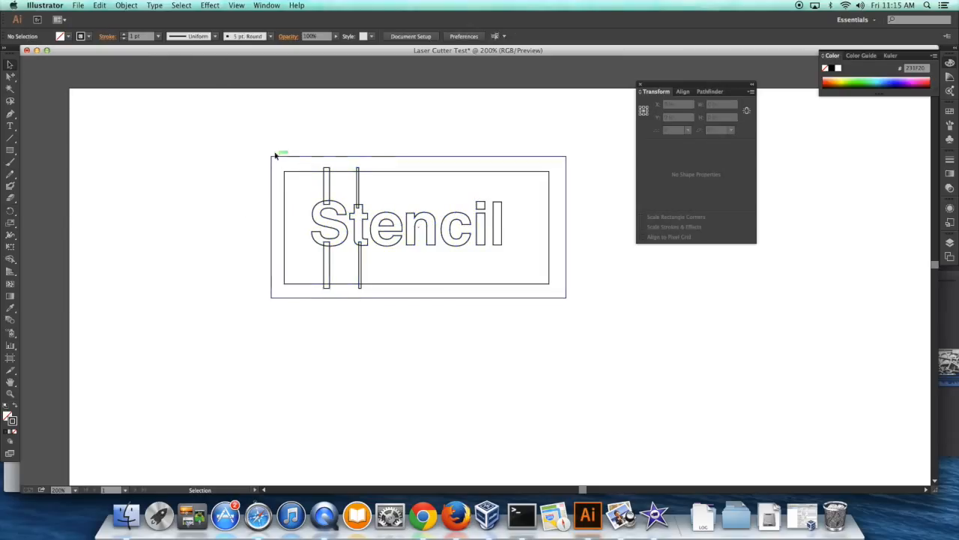
pyautogui.moveTo(263, 148); pyautogui.dragTo(302, 187)
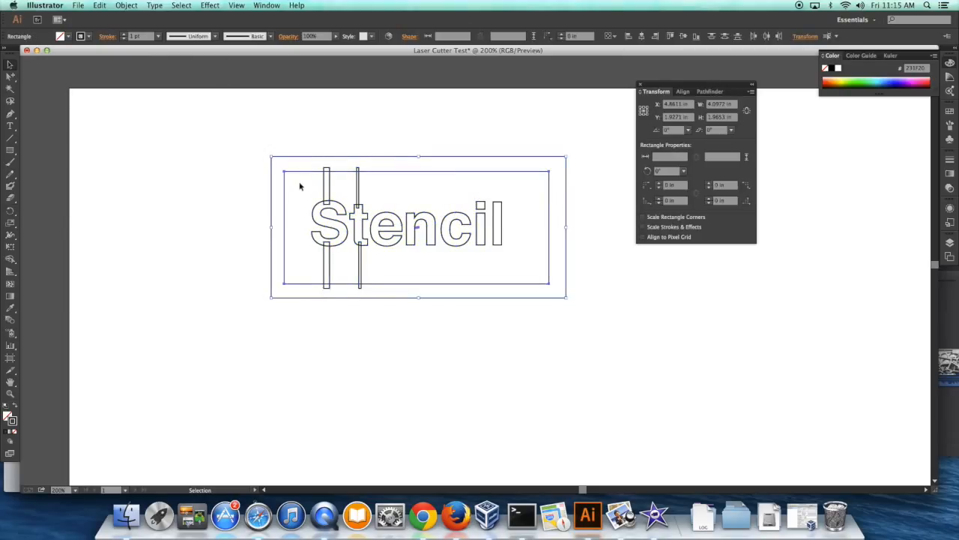
pyautogui.click(268, 149)
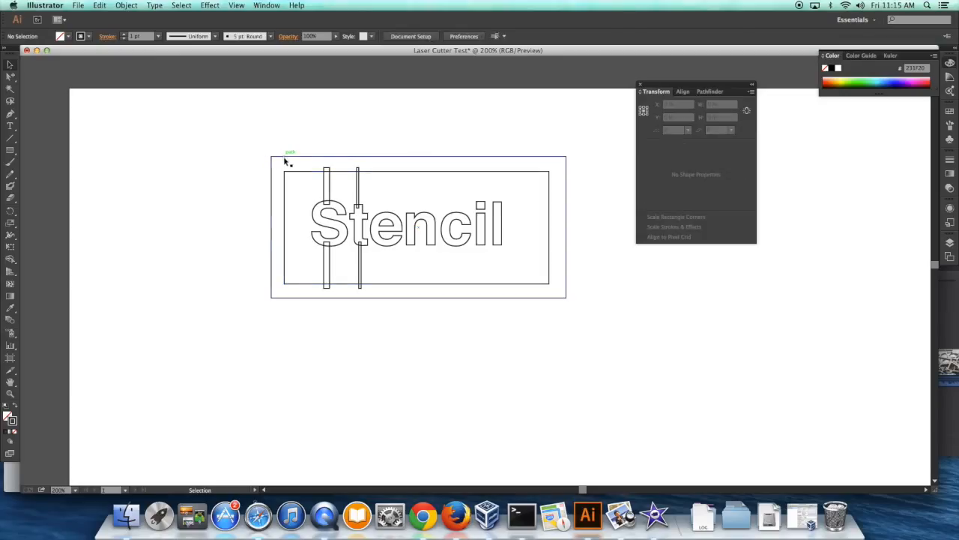
# Step: Select the inner and outer frame rectangles together and make them into one compound path
pyautogui.click(285, 157)
pyautogui.click(291, 172)
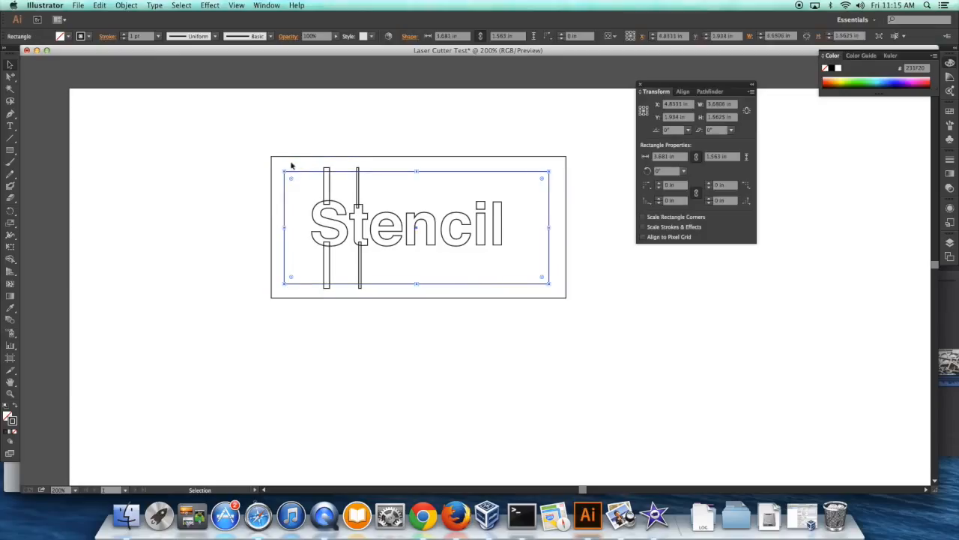
pyautogui.keyDown('shift'); pyautogui.click(272, 177); pyautogui.keyUp('shift')
pyautogui.click(284, 159)
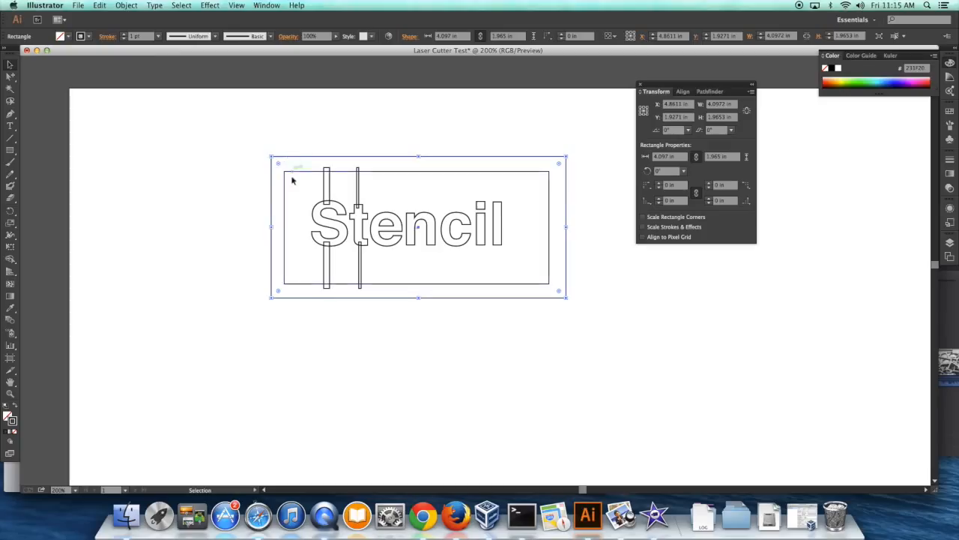
pyautogui.click(299, 172)
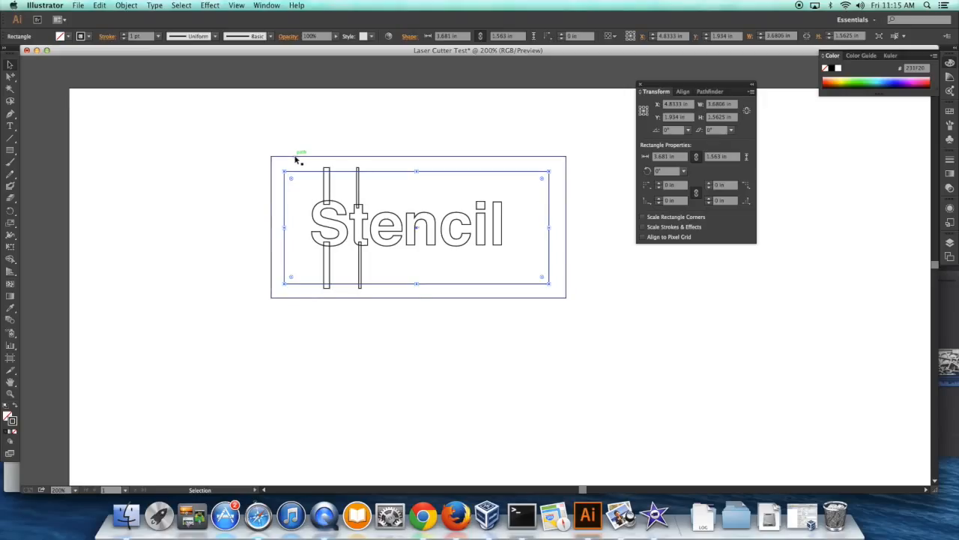
pyautogui.keyDown('shift'); pyautogui.click(296, 160); pyautogui.keyUp('shift')
pyautogui.moveTo(241, 147); pyautogui.dragTo(295, 193)
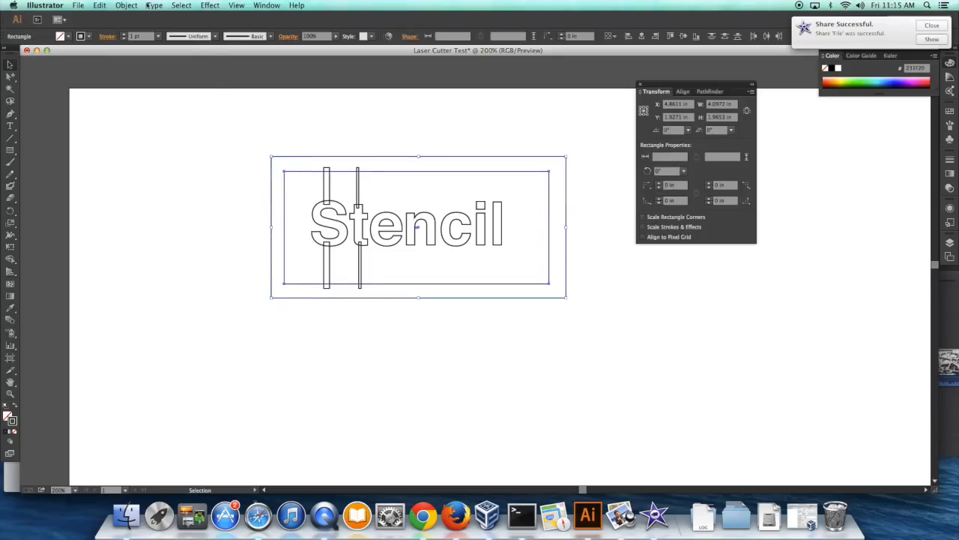
pyautogui.click(127, 6)
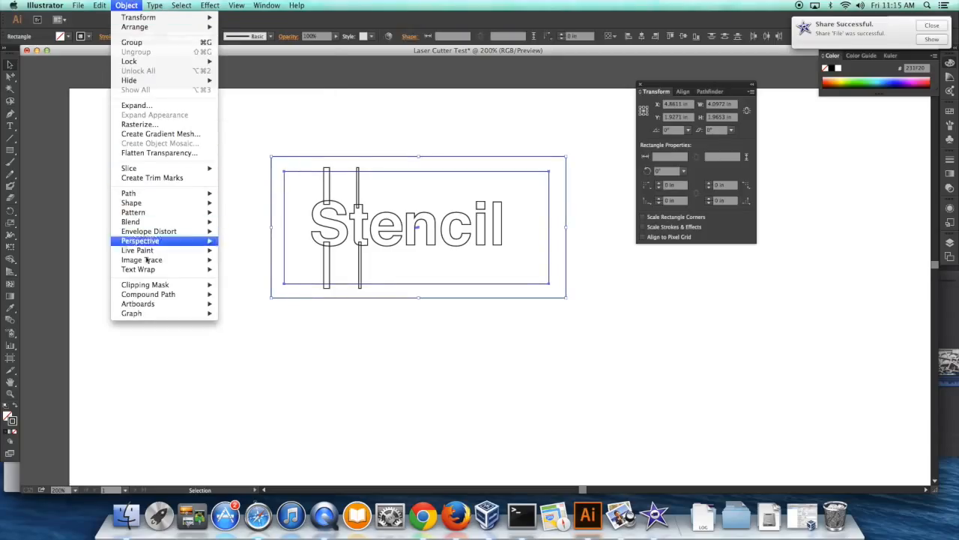
pyautogui.moveTo(154, 295)
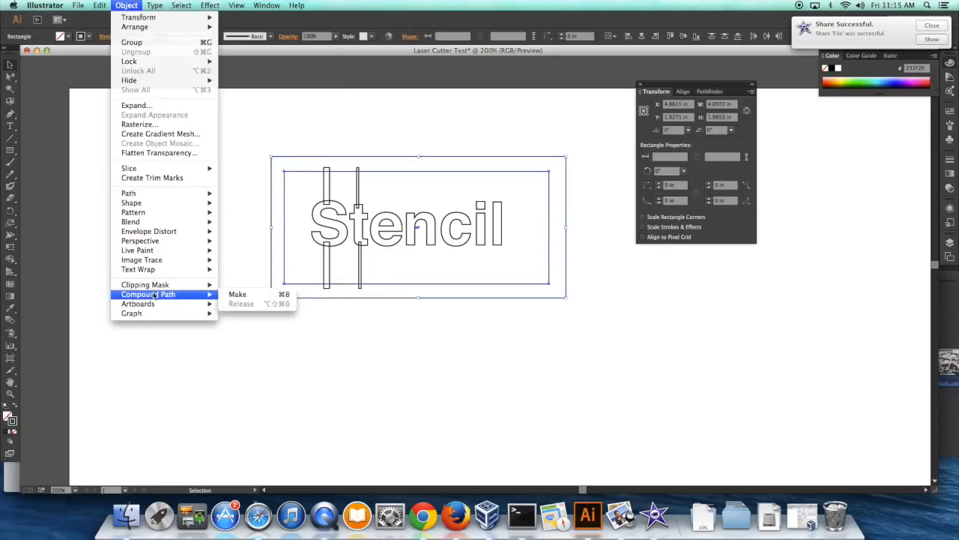
pyautogui.click(253, 298)
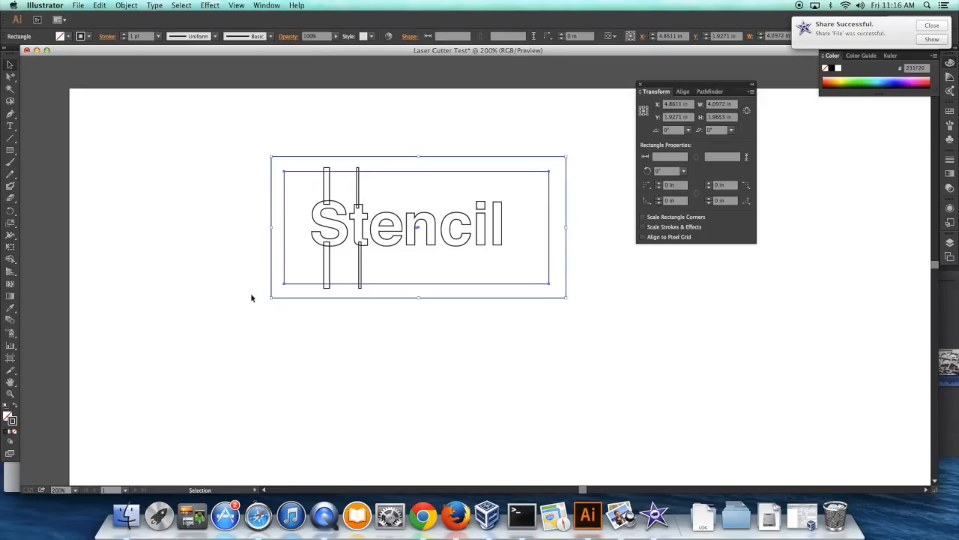
# Step: Select the compound frame, the Stencil lettering and all connecting bars, and group them
pyautogui.click(249, 294)
pyautogui.moveTo(245, 142); pyautogui.dragTo(587, 324)
pyautogui.click(126, 6)
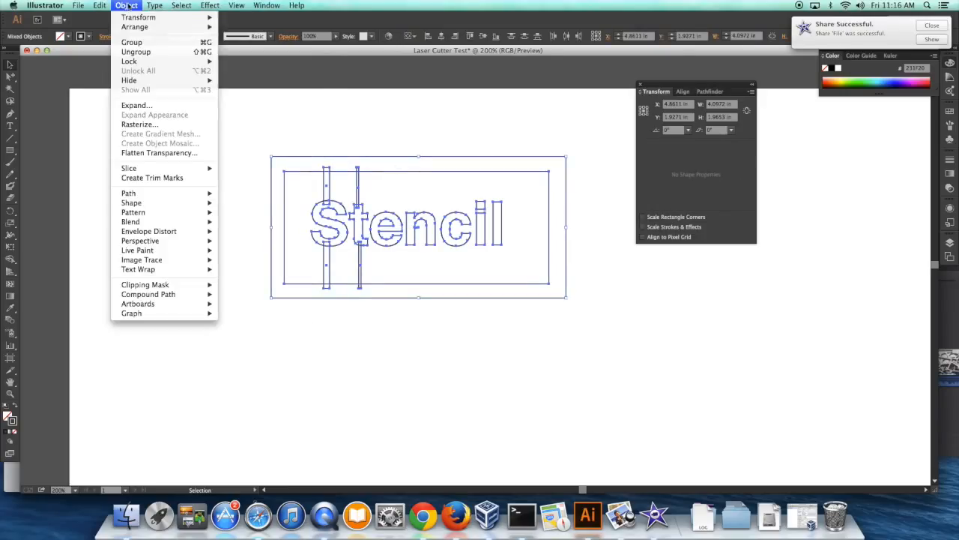
pyautogui.click(137, 44)
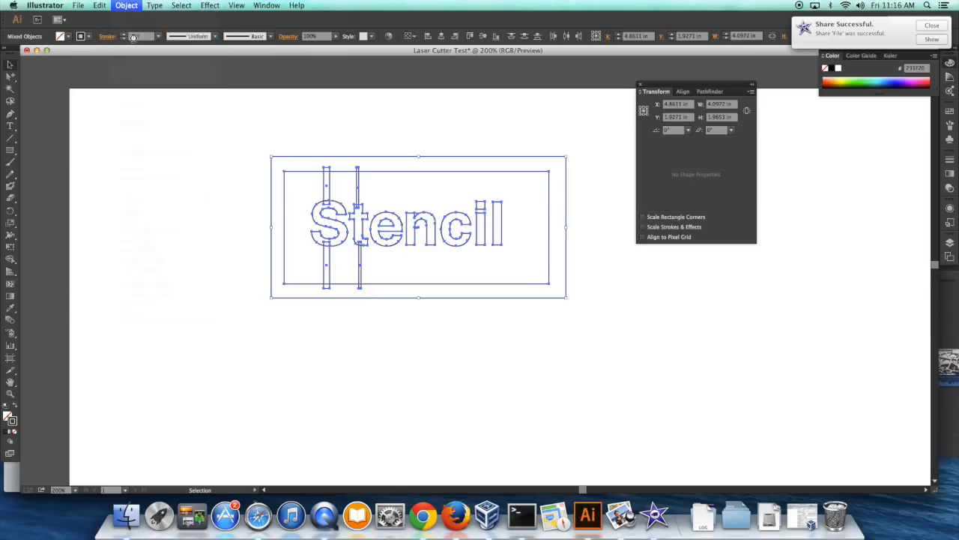
# Step: Merge the stencil group with the Pathfinder Add effect, expand its appearance, and deselect it
pyautogui.click(210, 5)
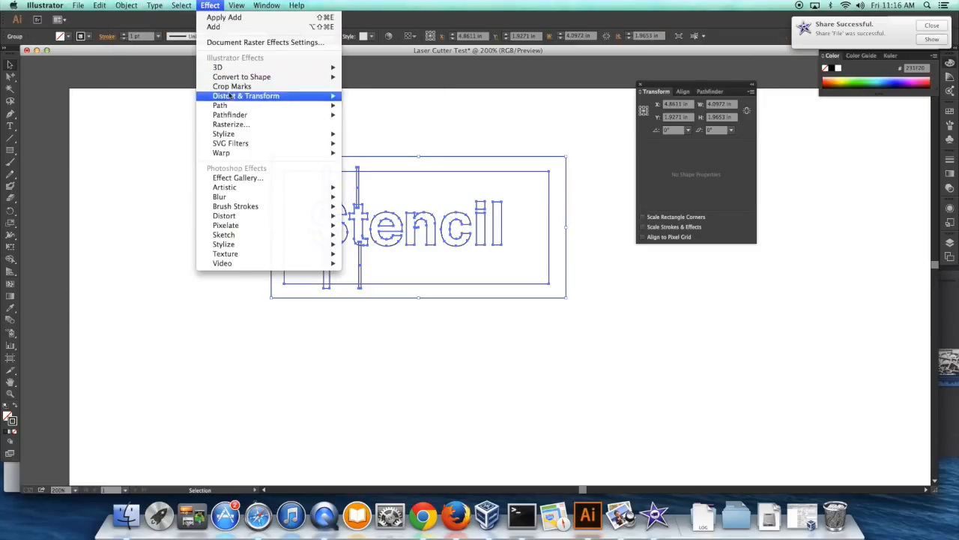
pyautogui.moveTo(241, 117)
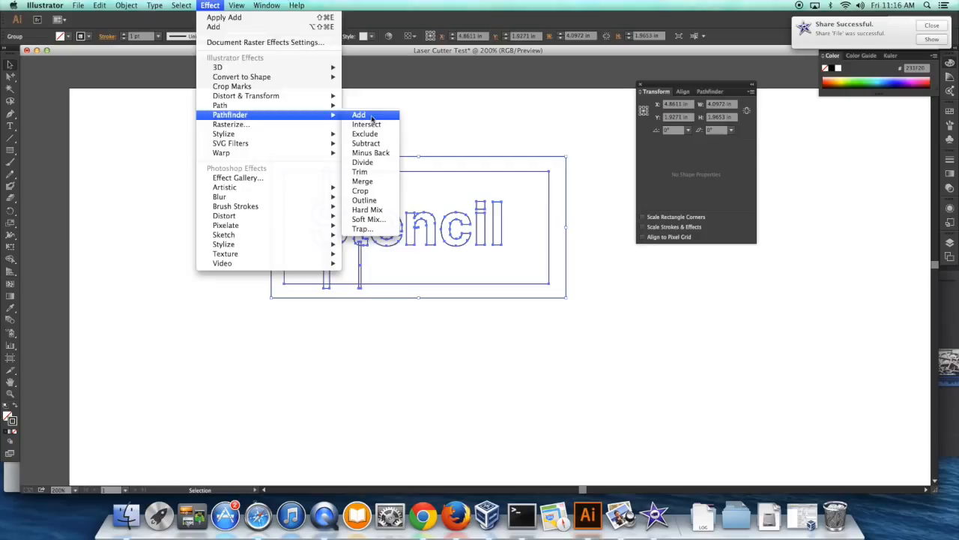
pyautogui.click(372, 116)
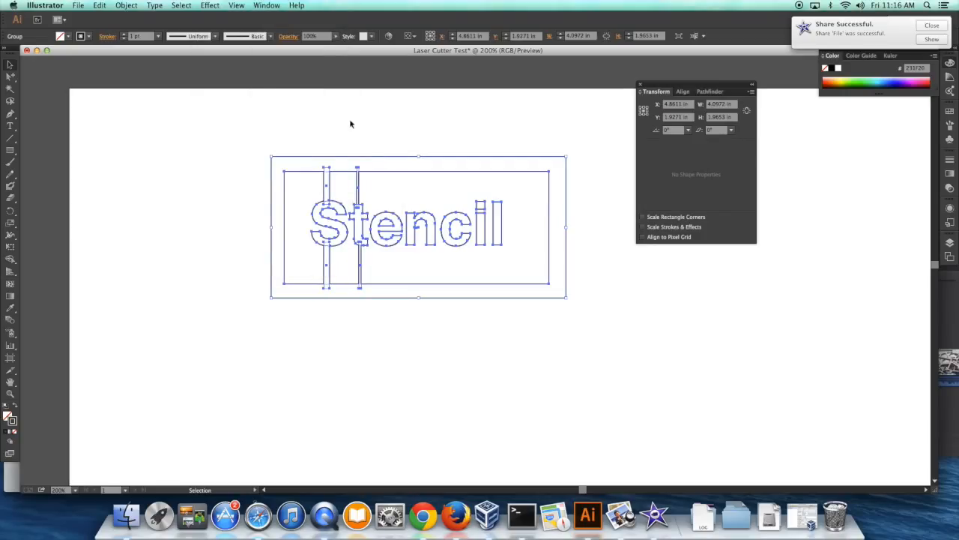
pyautogui.click(127, 5)
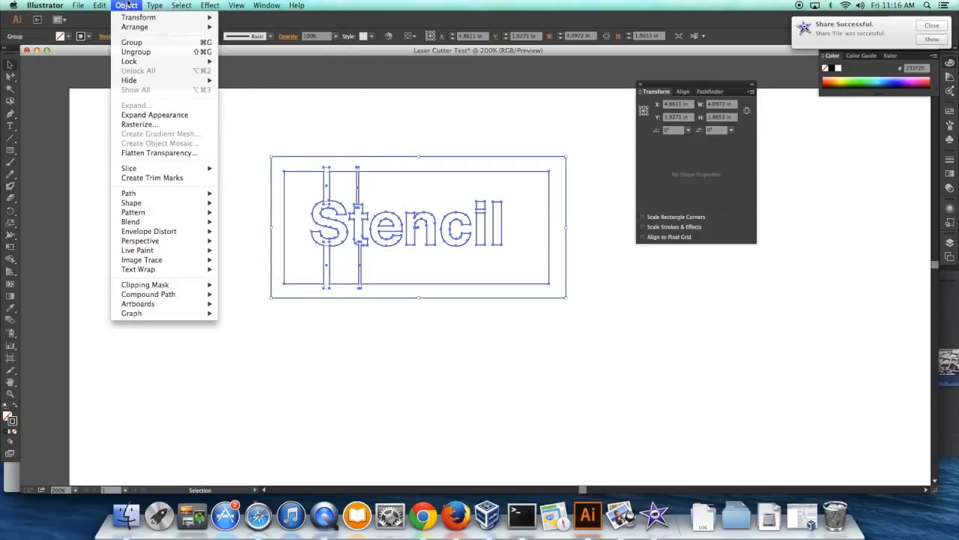
pyautogui.click(166, 116)
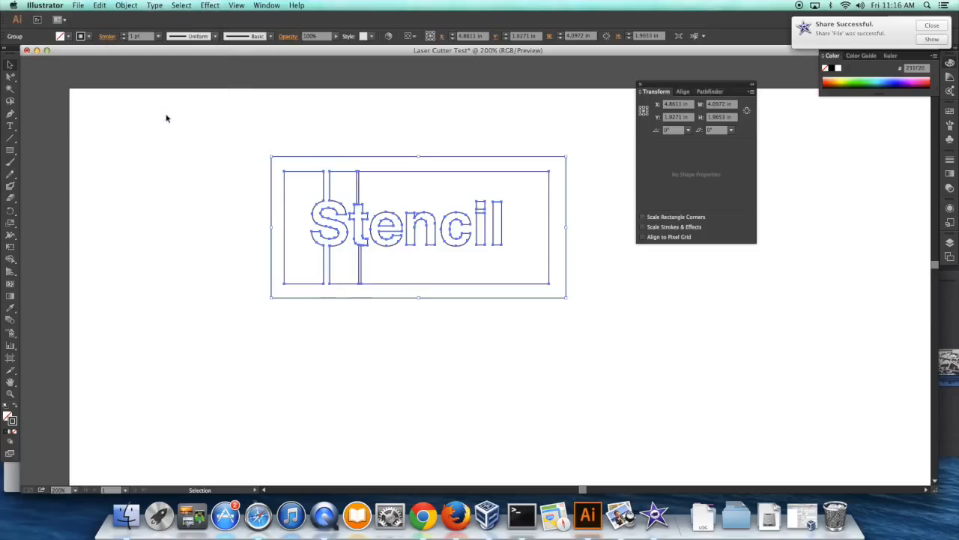
pyautogui.click(228, 162)
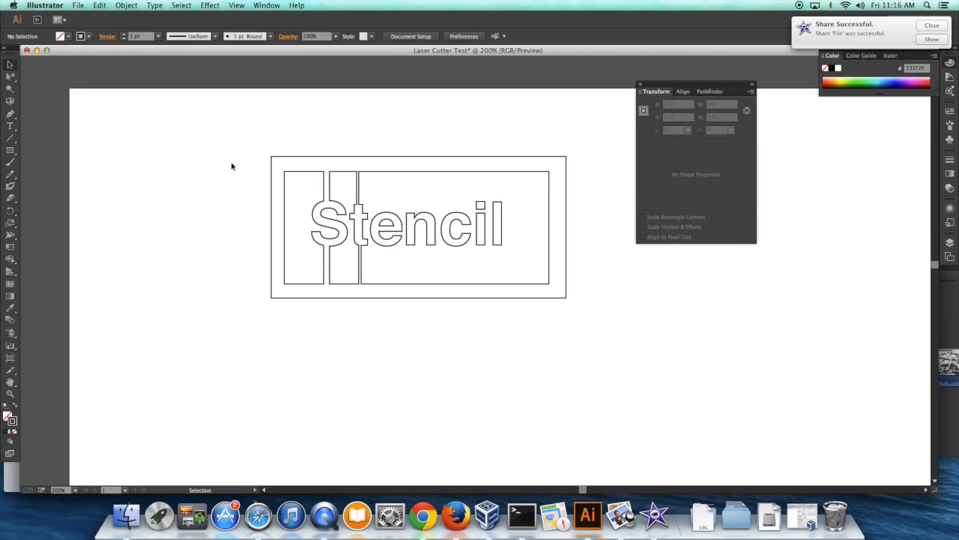